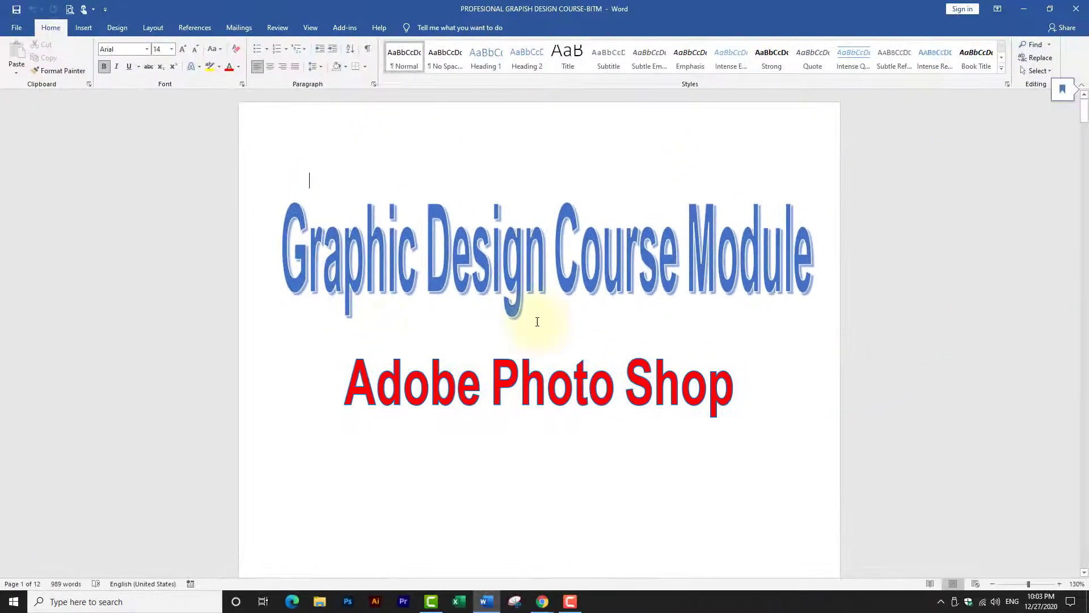
Insert a Plain Number 2 page number centred at the bottom of every page
scroll(537, 317, down, 4)
scroll(538, 321, down, 4)
scroll(537, 323, down, 4)
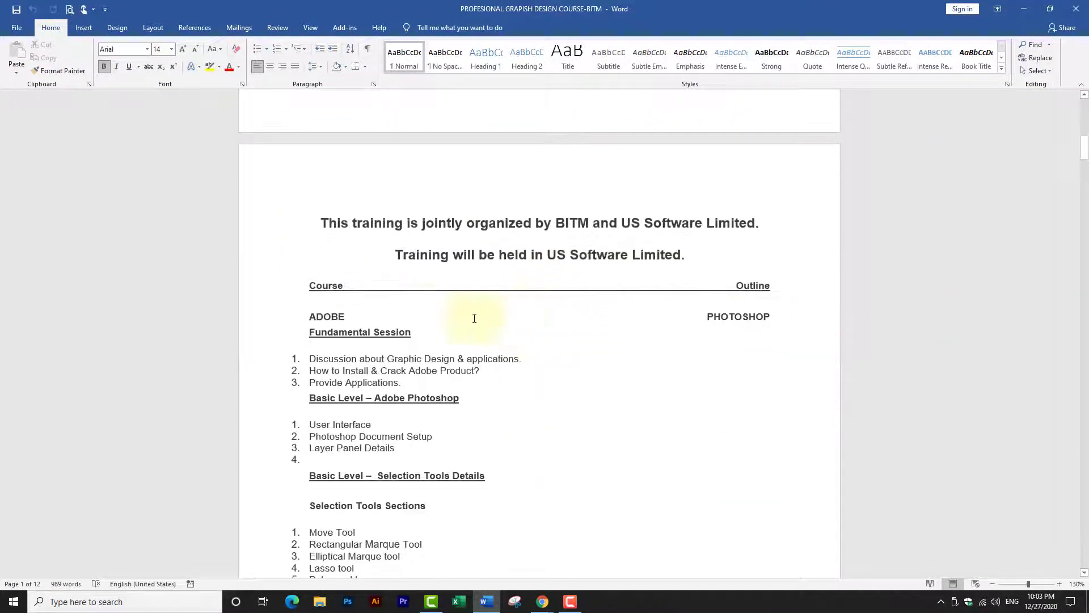
scroll(431, 308, down, 4)
scroll(431, 308, down, 3)
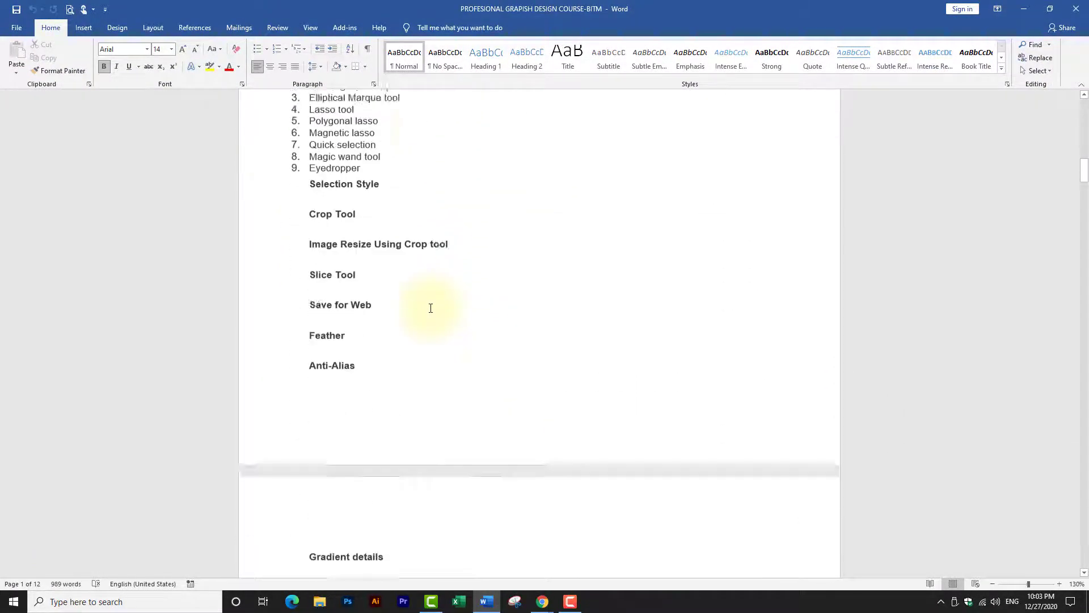
scroll(430, 308, down, 2)
scroll(430, 308, down, 4)
scroll(430, 308, up, 4)
scroll(438, 304, up, 5)
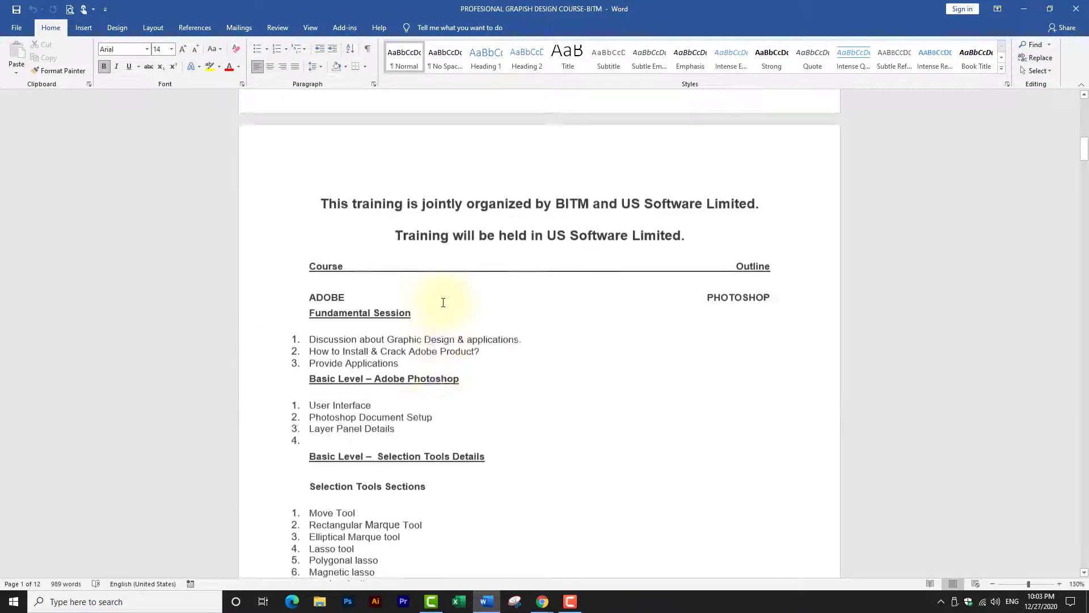
scroll(443, 302, up, 4)
scroll(445, 301, up, 4)
scroll(445, 299, up, 1)
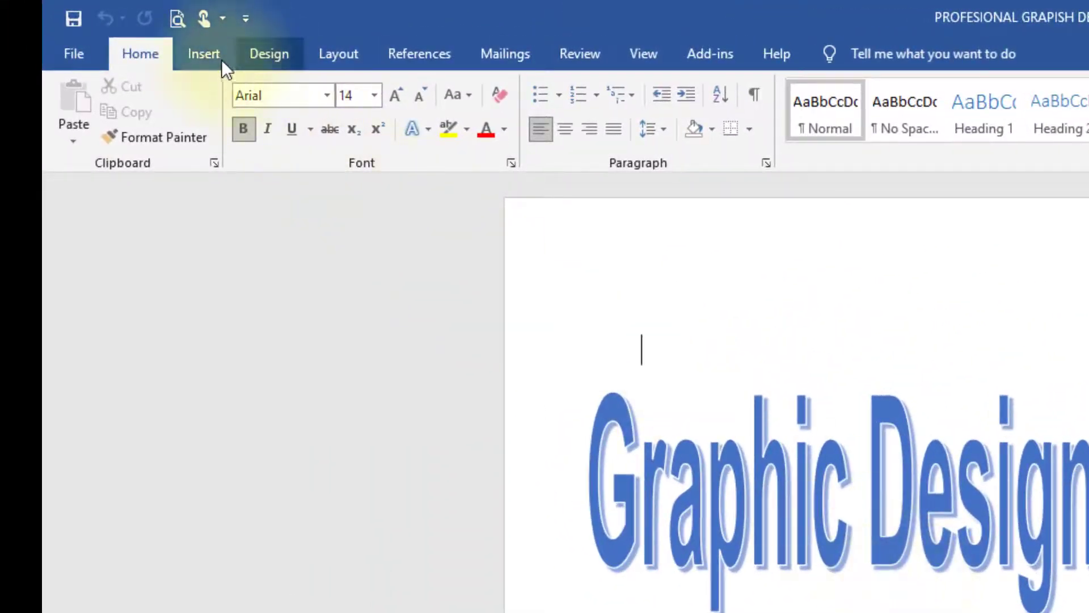
click(207, 55)
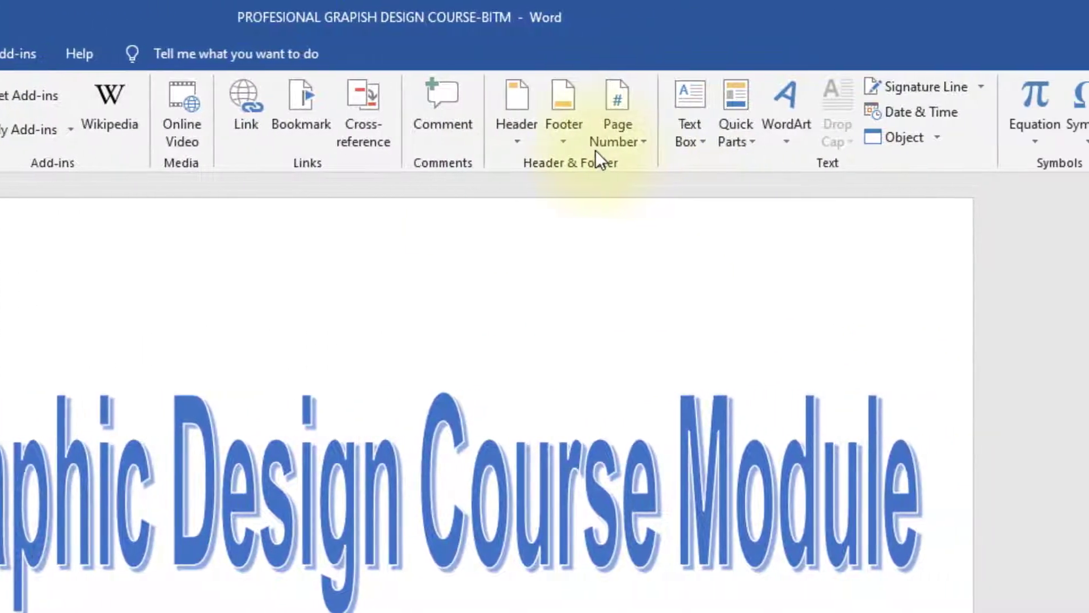
click(802, 137)
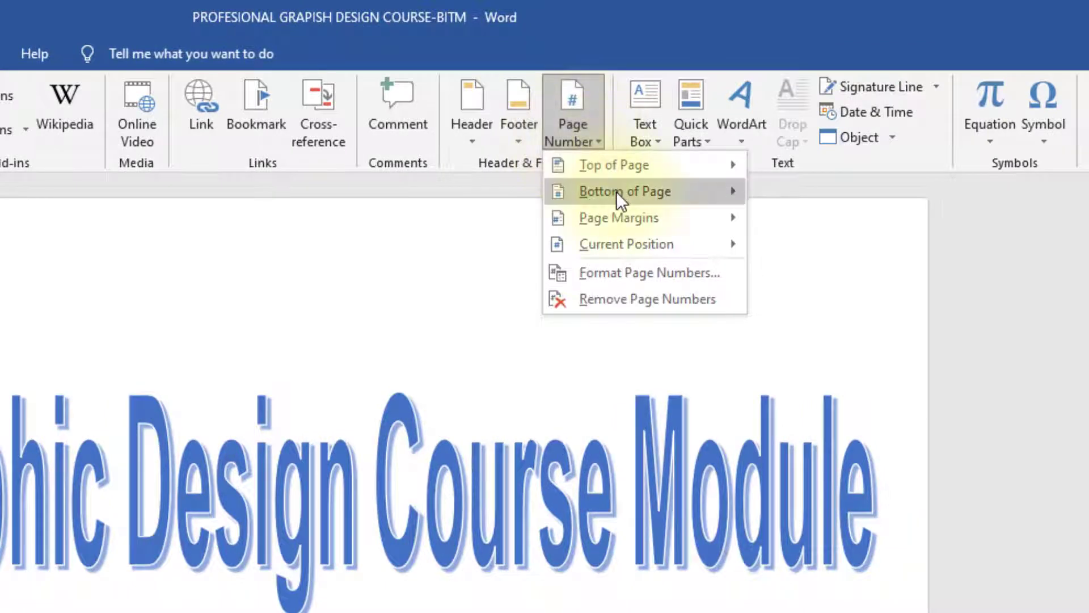
mouse_move(683, 100)
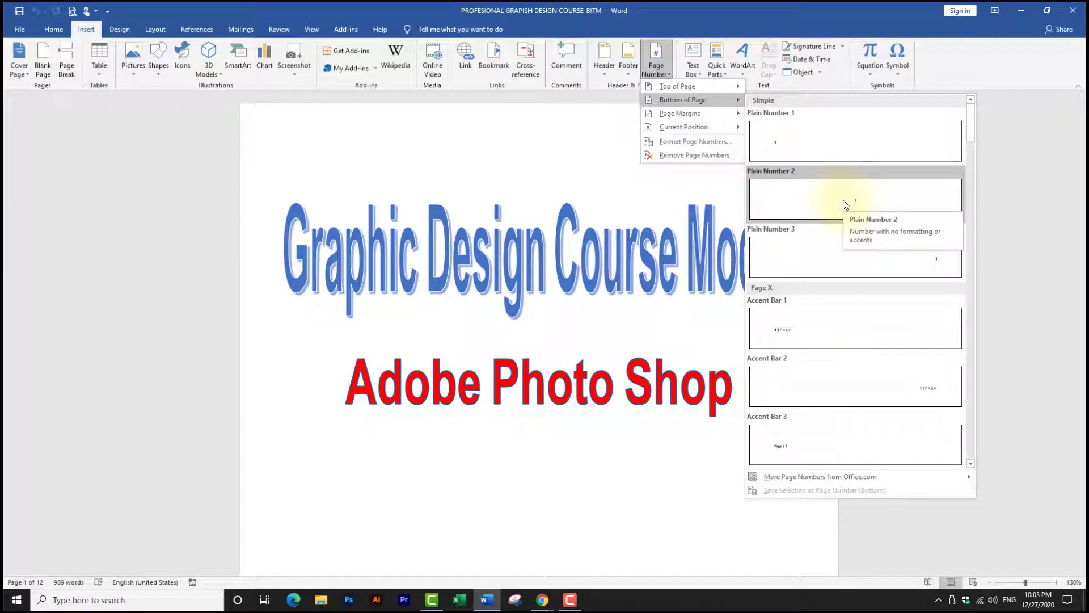
click(845, 204)
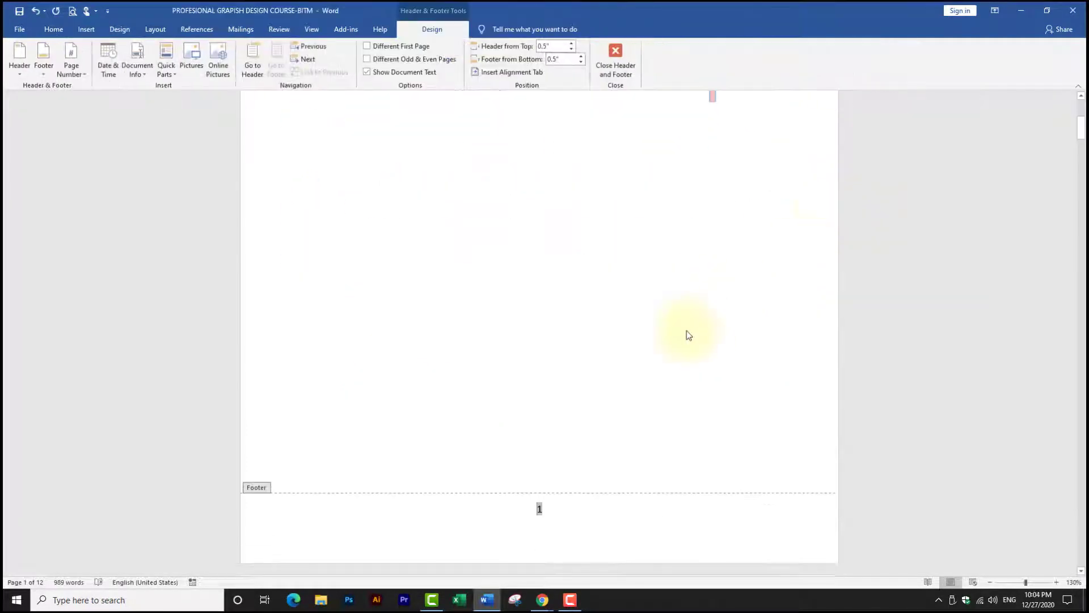
Check that the footers show numbers 2 and 3, then close Header & Footer and return to the body
scroll(647, 330, down, 1)
scroll(647, 329, down, 4)
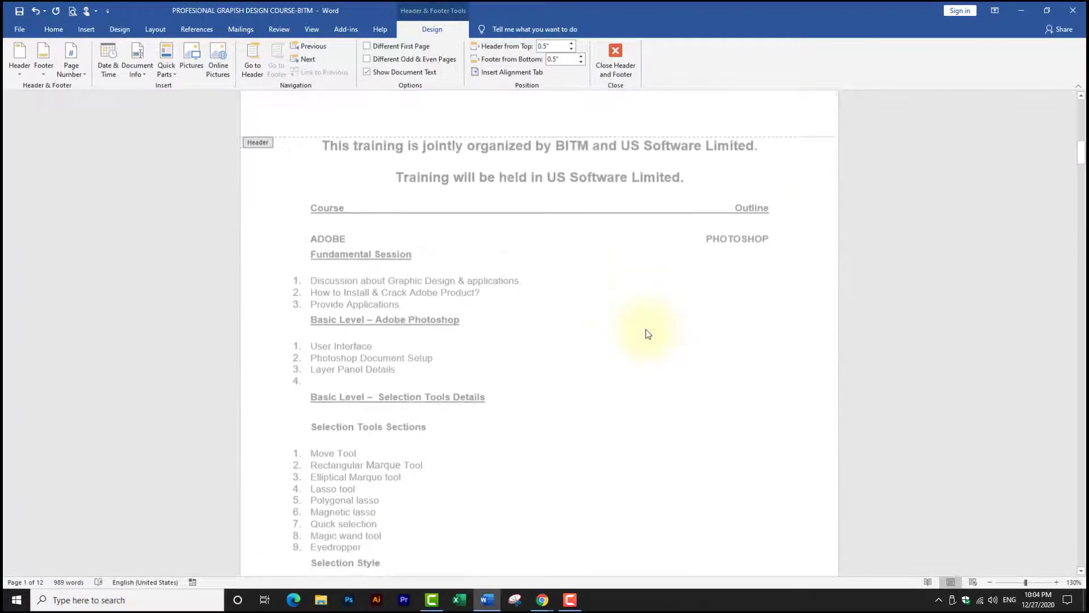
scroll(647, 329, down, 4)
scroll(647, 329, down, 4)
scroll(646, 329, down, 4)
scroll(647, 329, down, 3)
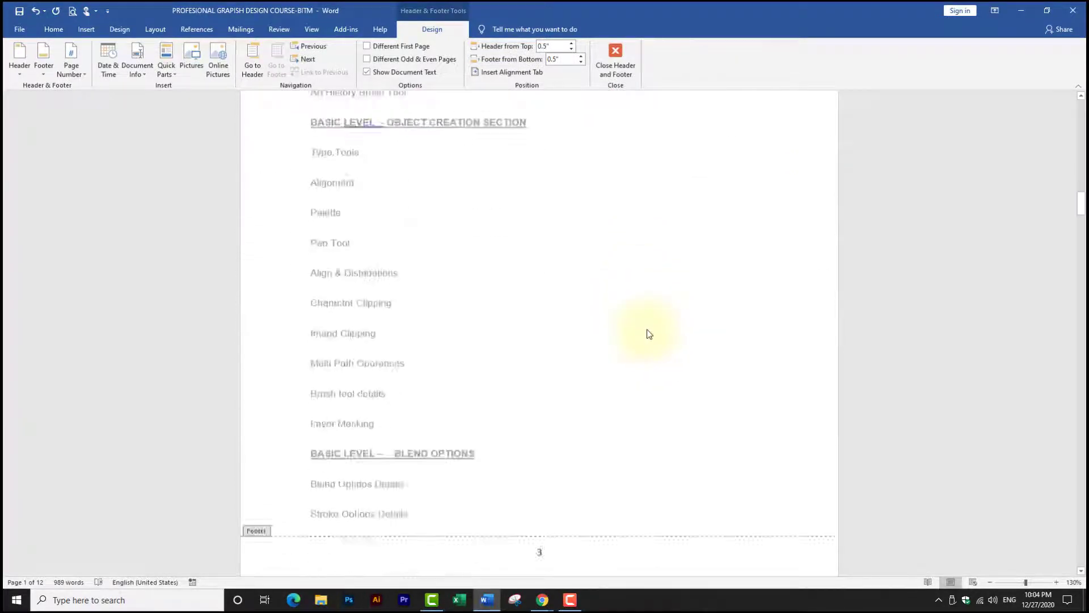
scroll(647, 329, down, 2)
scroll(648, 329, down, 4)
scroll(648, 329, up, 20)
scroll(660, 315, up, 10)
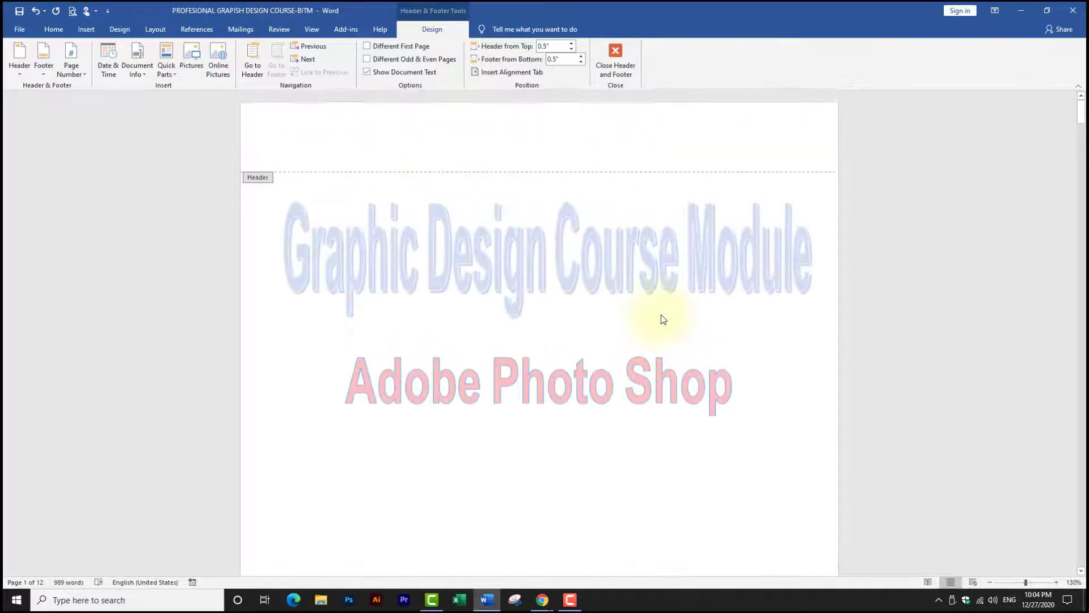
double_click(651, 336)
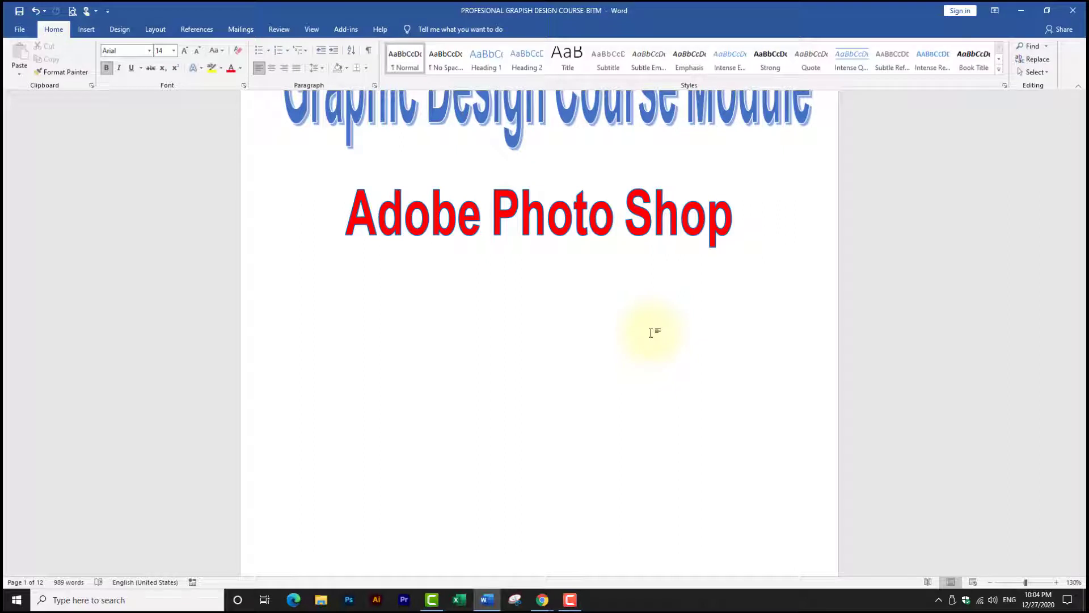
Open the footer and left-align the page number in it
scroll(650, 333, down, 2)
scroll(651, 333, down, 5)
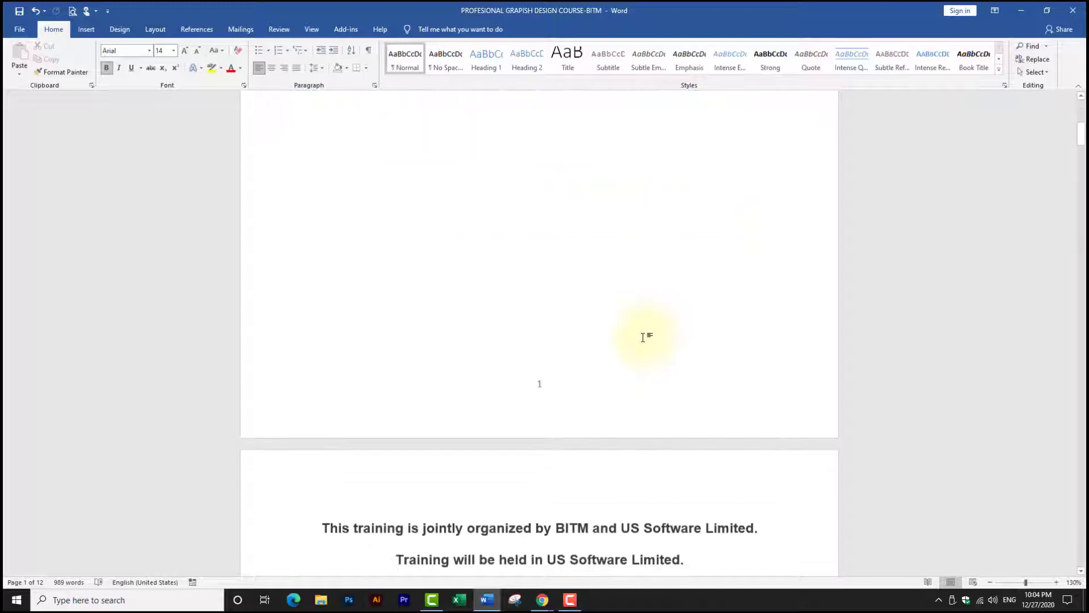
double_click(544, 391)
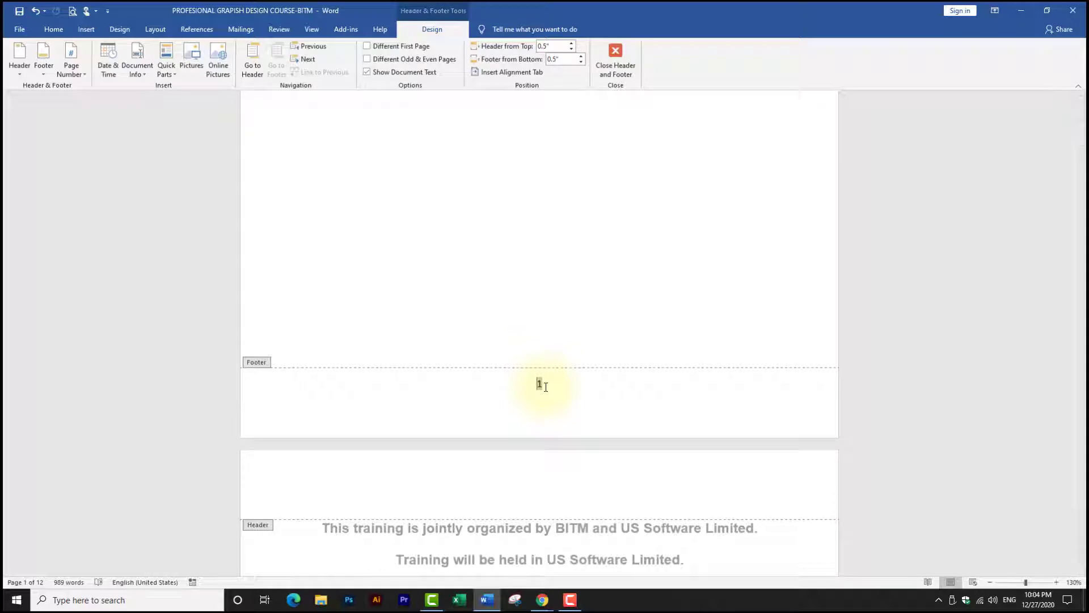
key(ctrl+l)
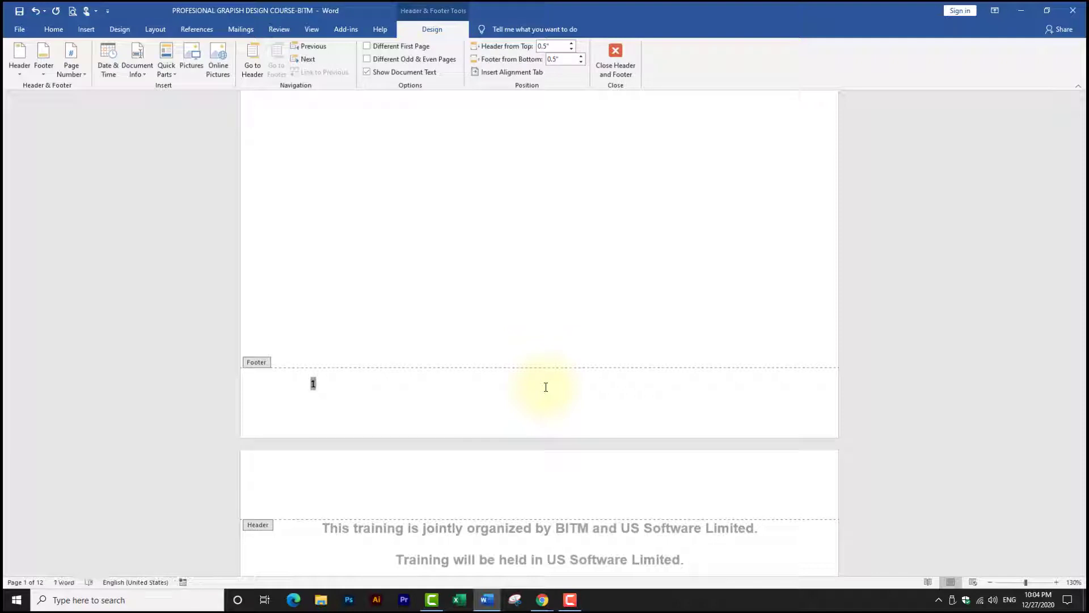
click(534, 382)
Review the footers across the pages, then close footer editing and return to the body
scroll(500, 312, down, 5)
scroll(564, 350, down, 5)
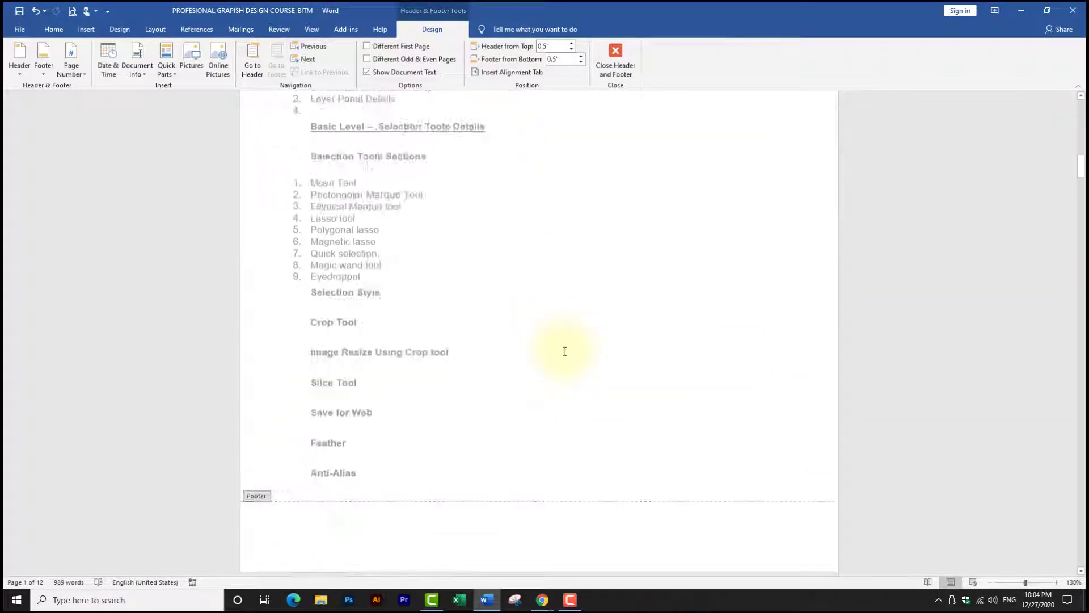
scroll(565, 352, down, 5)
scroll(565, 352, down, 2)
scroll(565, 352, down, 4)
scroll(565, 357, down, 4)
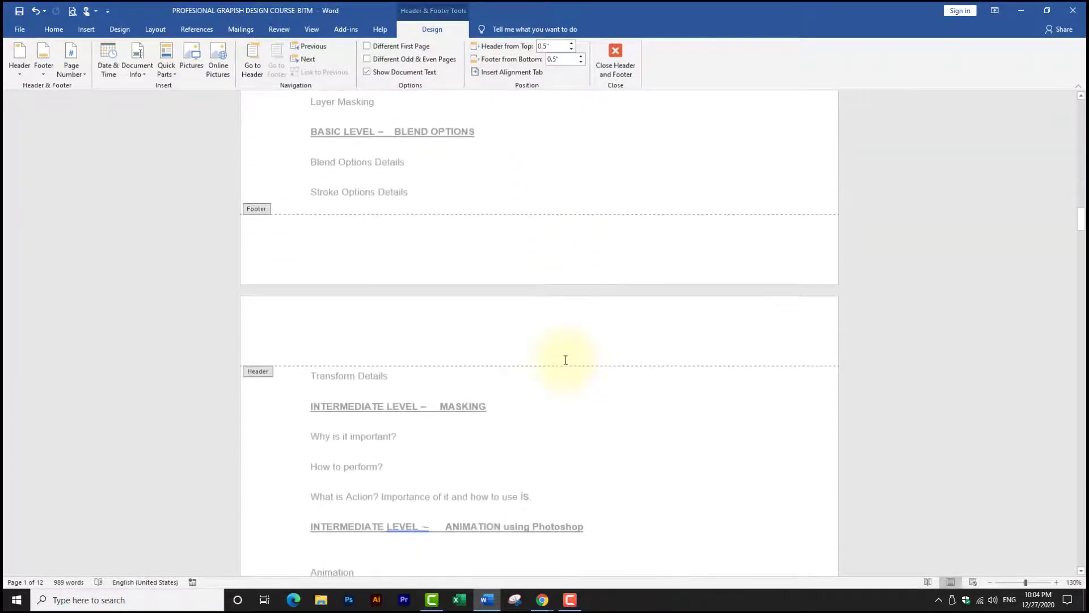
scroll(565, 360, down, 5)
scroll(565, 359, up, 6)
scroll(567, 359, up, 7)
scroll(567, 359, up, 4)
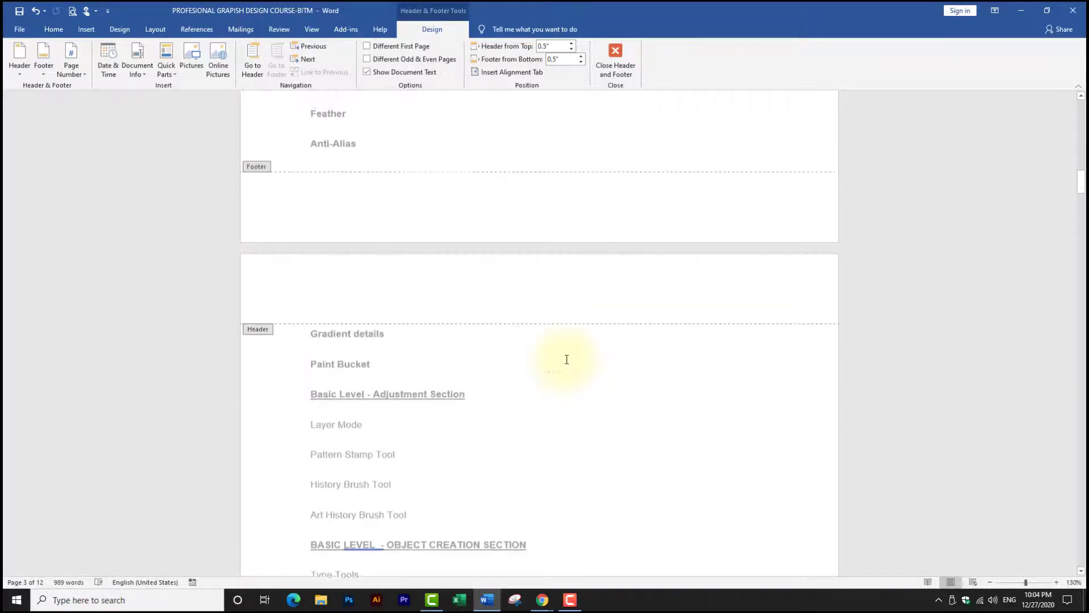
scroll(566, 359, up, 4)
scroll(566, 359, up, 5)
scroll(566, 359, up, 5)
scroll(567, 363, up, 5)
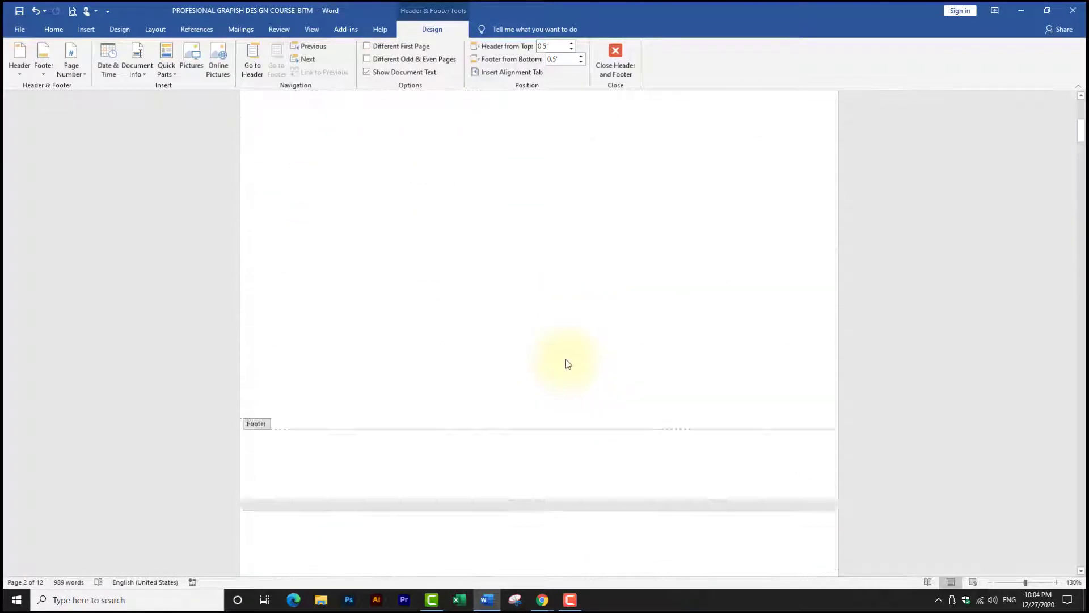
scroll(566, 363, up, 3)
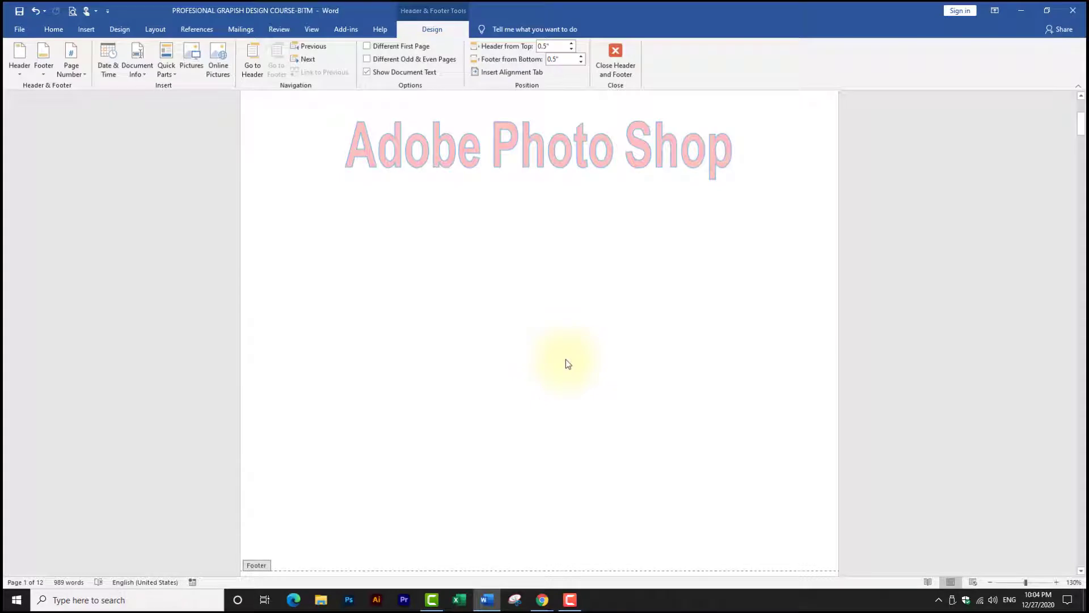
scroll(543, 363, up, 3)
scroll(542, 363, up, 2)
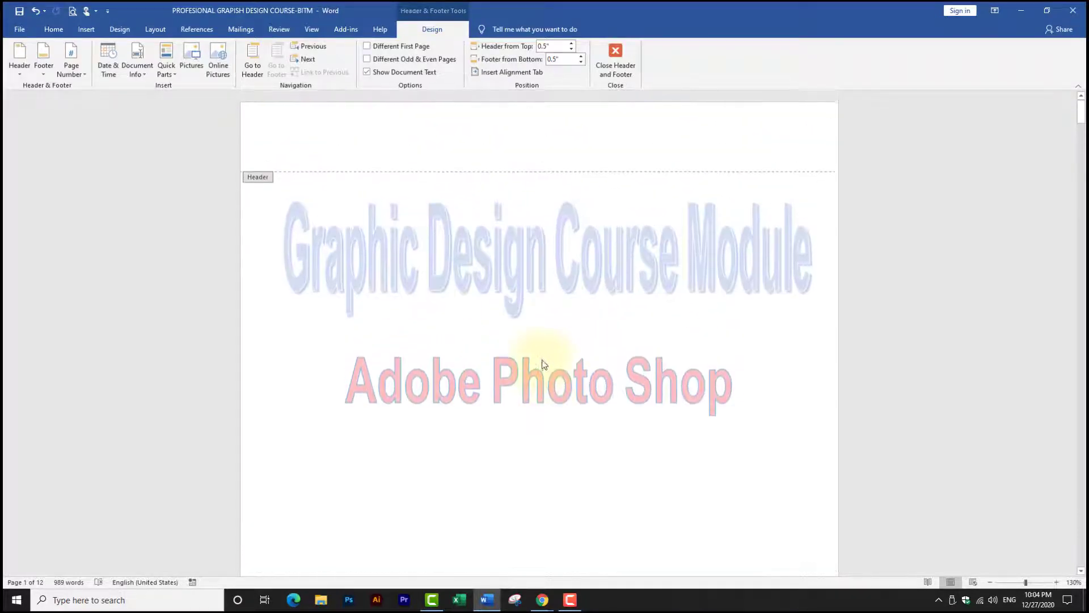
scroll(543, 363, down, 6)
scroll(543, 363, down, 6)
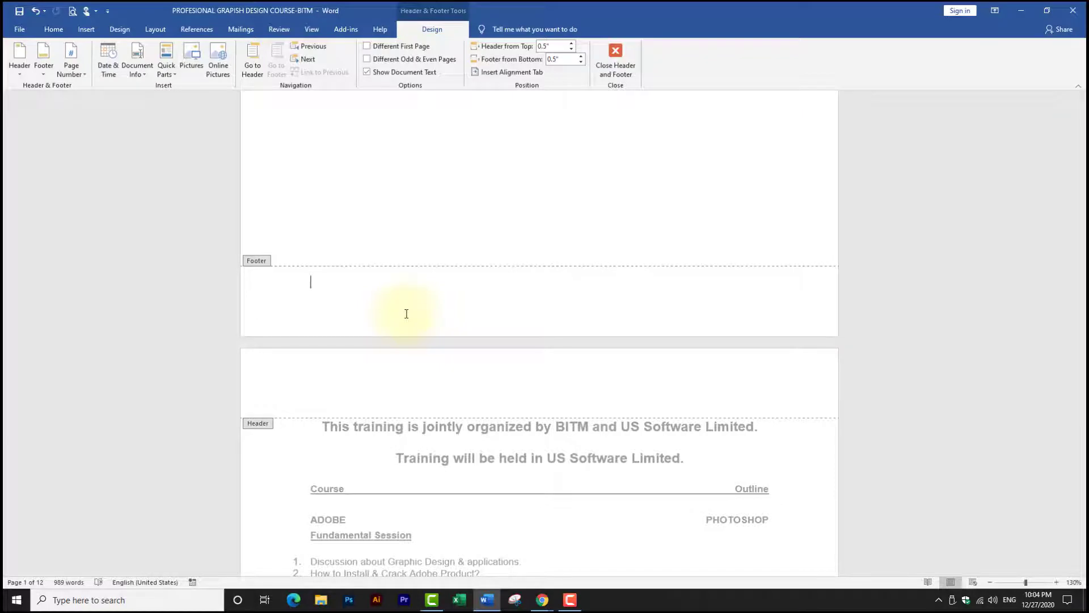
scroll(590, 210, up, 5)
scroll(567, 273, up, 3)
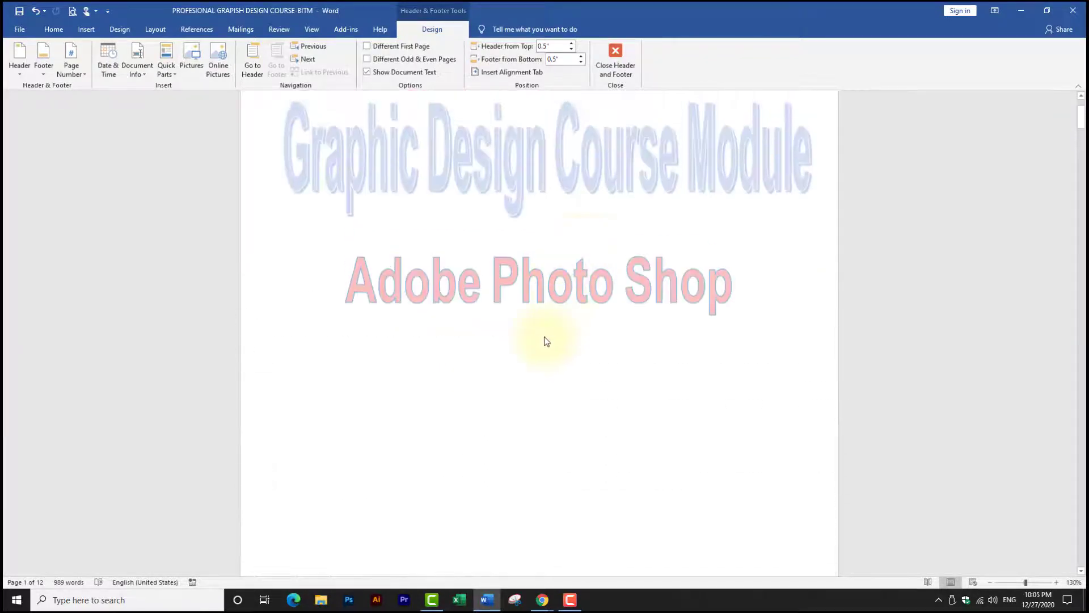
double_click(544, 341)
scroll(579, 369, down, 3)
scroll(579, 369, down, 5)
Insert a Next Page section break before 'This training…' on page 2, separating the cover page
scroll(579, 368, down, 1)
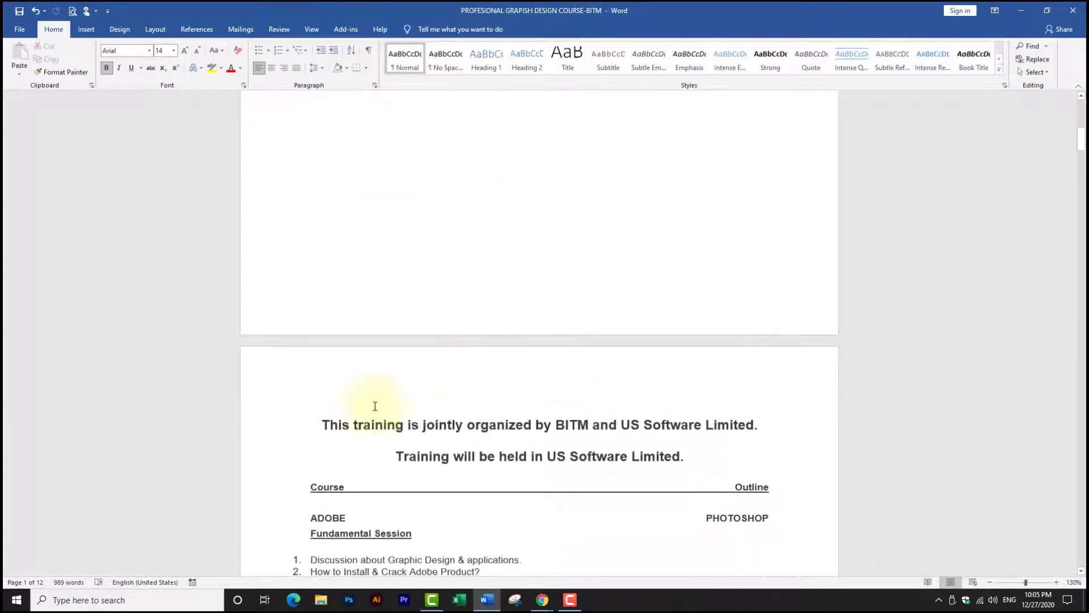
click(320, 425)
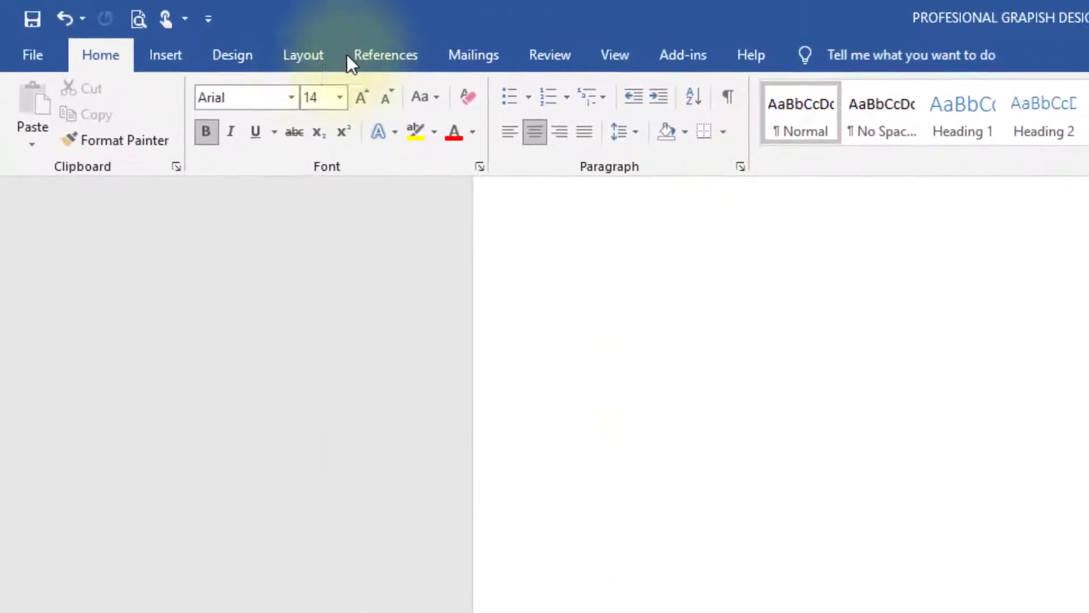
click(314, 67)
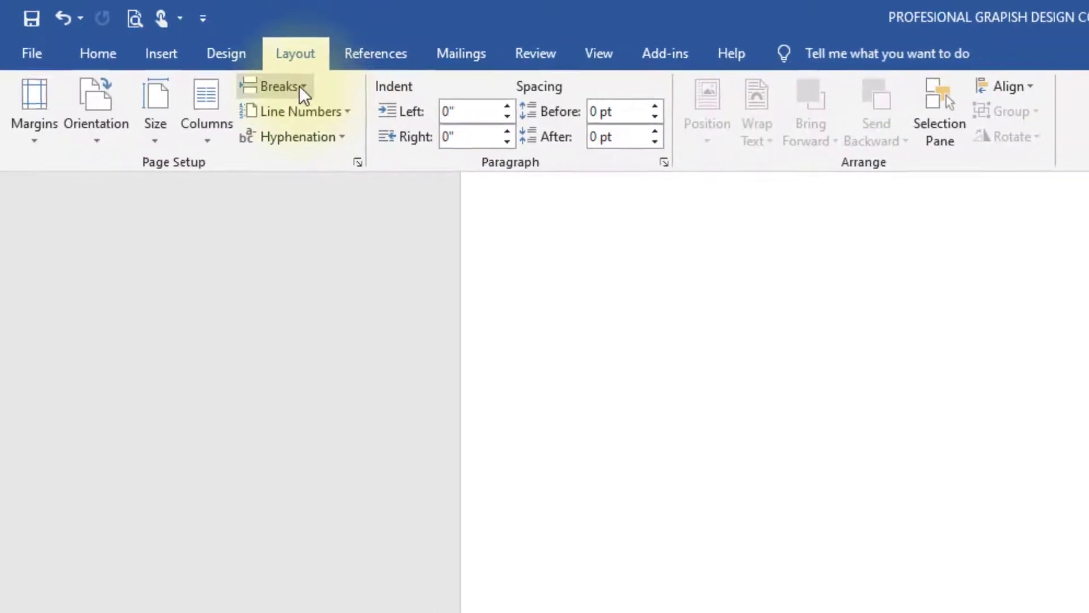
click(295, 90)
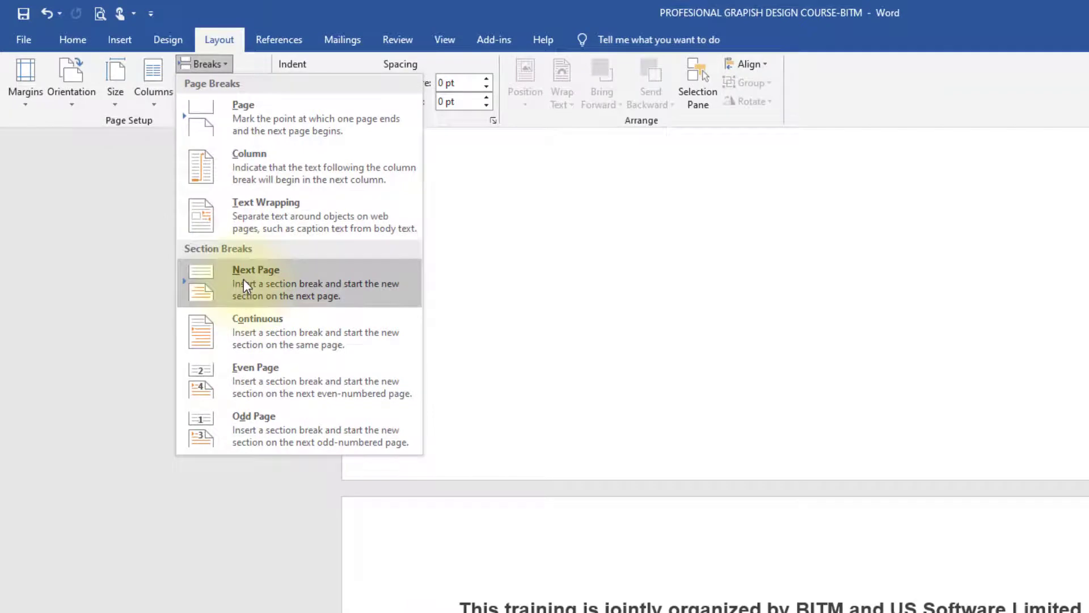
click(243, 282)
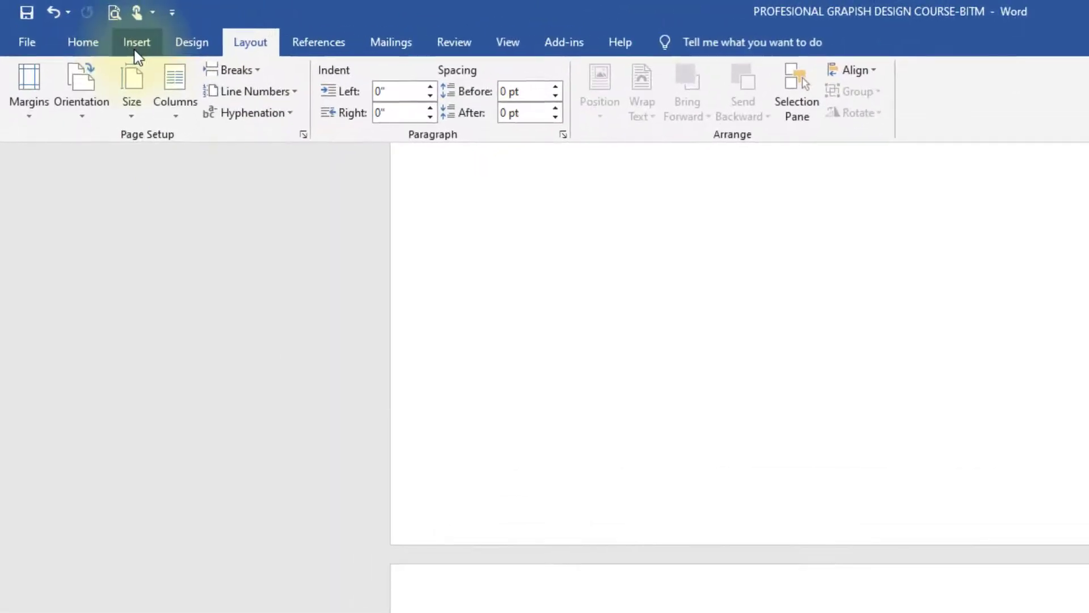
Bring up the Insert tab's Page Number placement list to add bottom-centred numbers
click(136, 45)
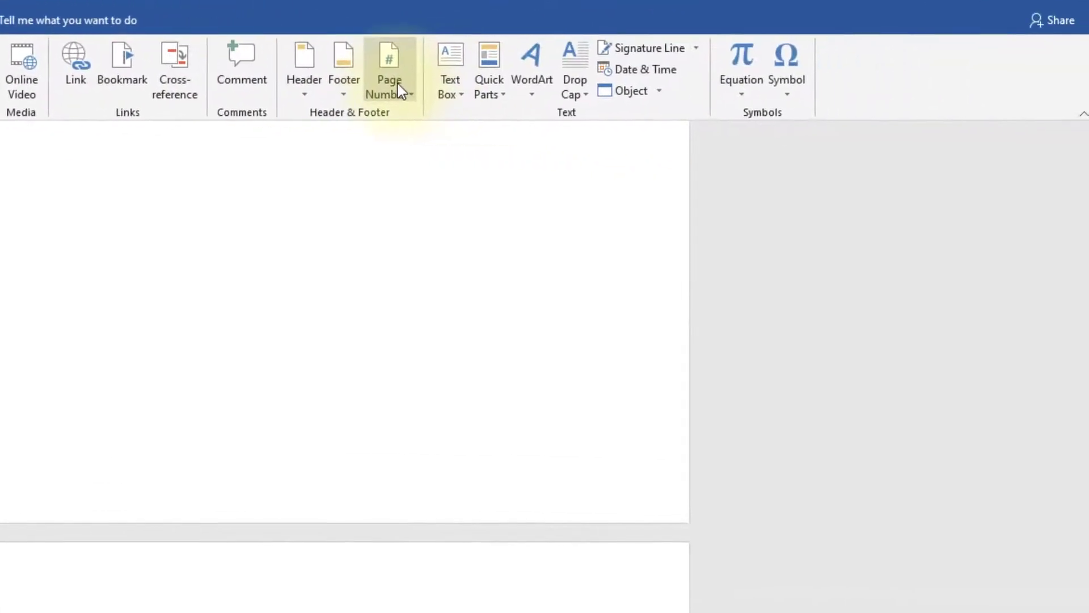
click(397, 83)
mouse_move(683, 98)
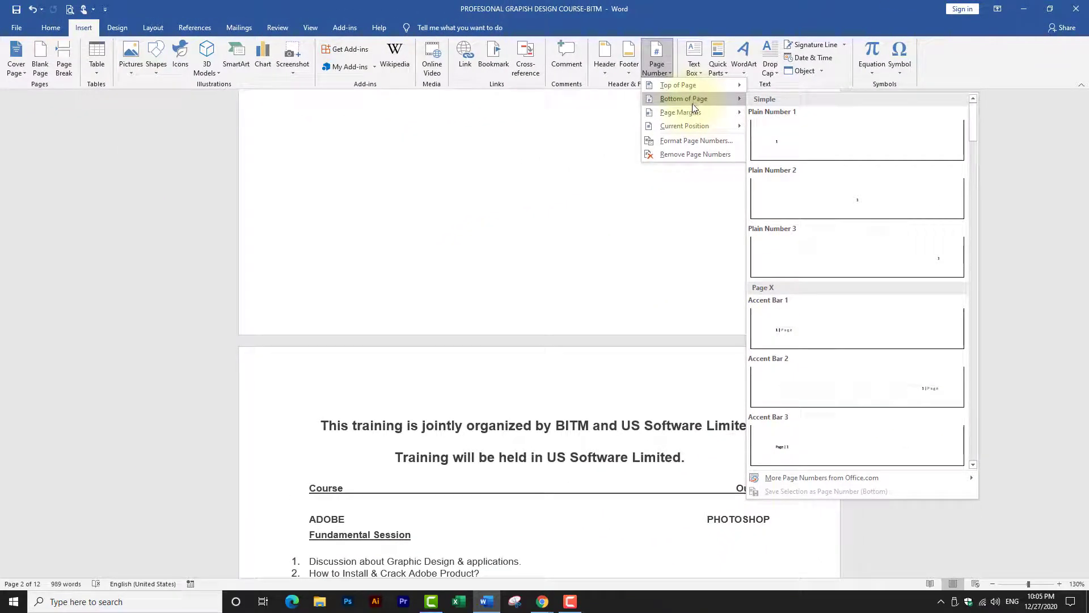
click(870, 202)
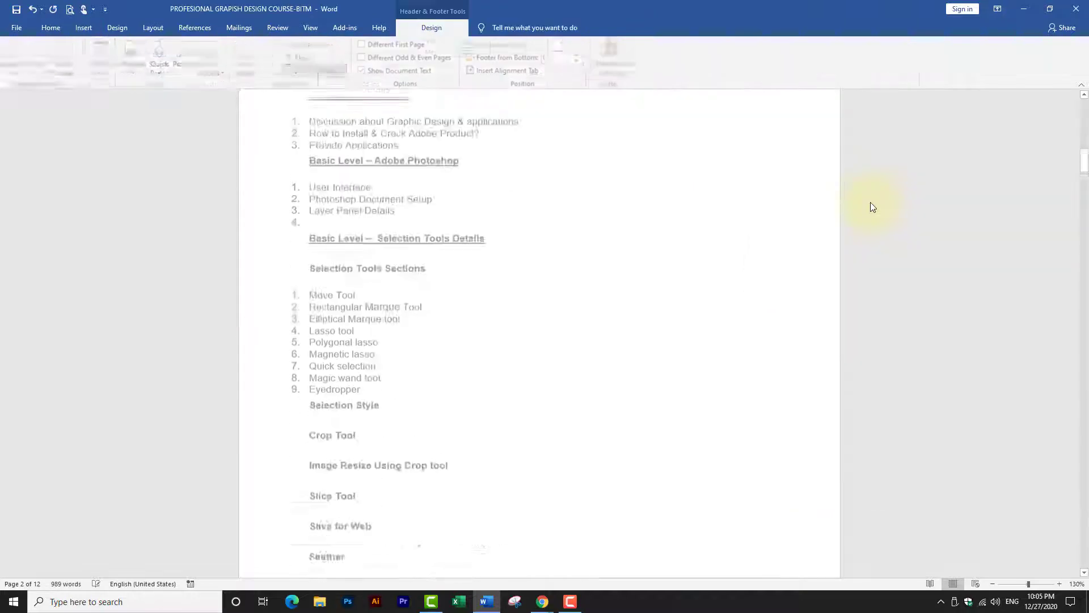
scroll(573, 433, down, 1)
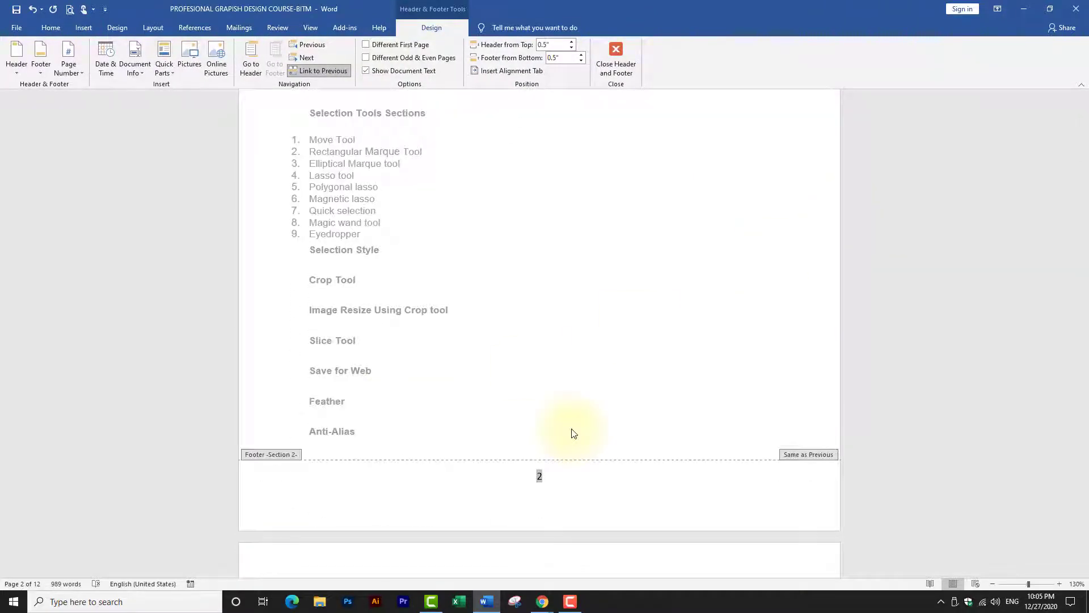
scroll(568, 405, up, 1)
scroll(566, 404, up, 7)
scroll(566, 404, up, 5)
scroll(566, 404, up, 5)
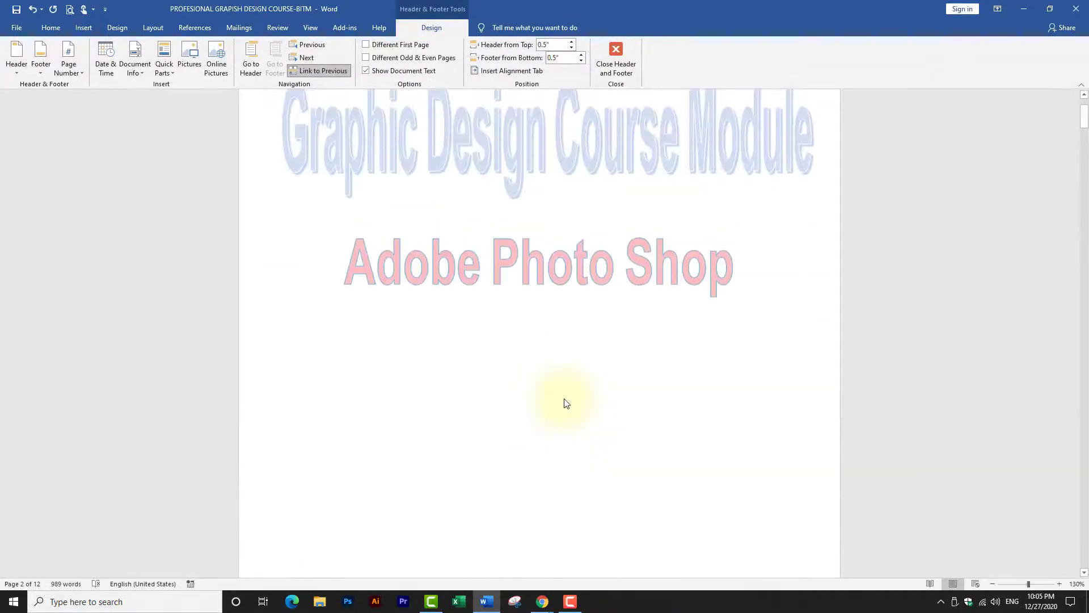
scroll(566, 402, down, 2)
scroll(564, 401, down, 12)
scroll(573, 352, down, 3)
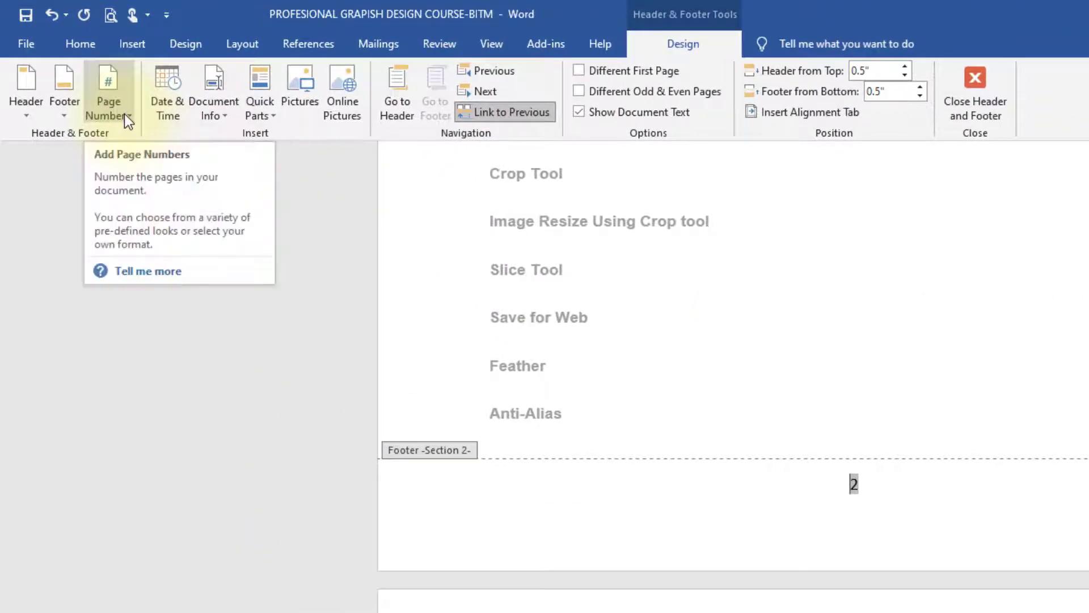
Restart section 2's page numbering at 1 via Format Page Numbers, so page 2 shows 1
click(125, 120)
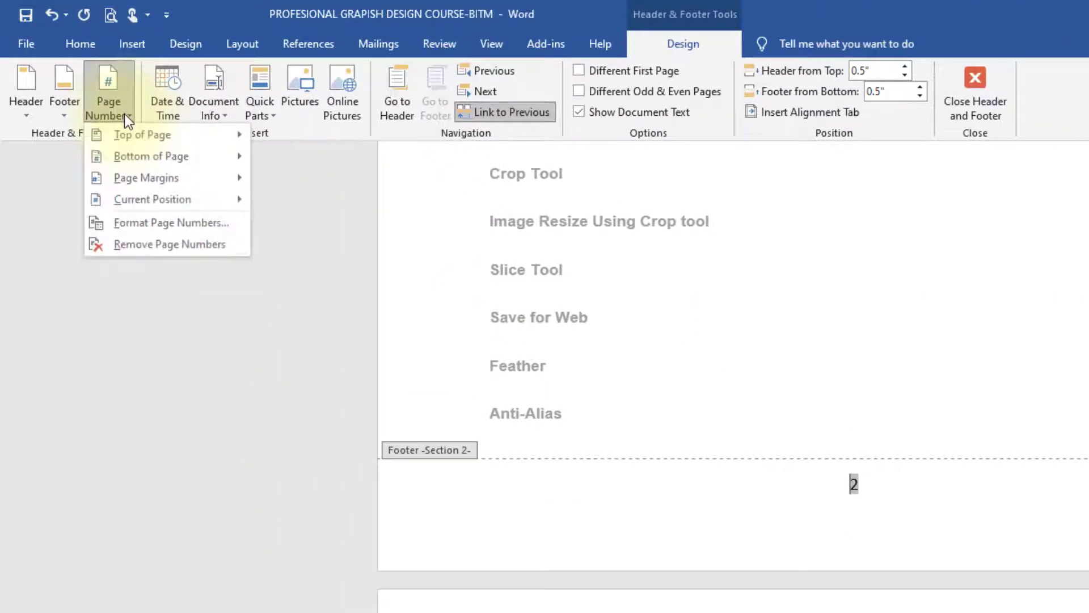
click(158, 230)
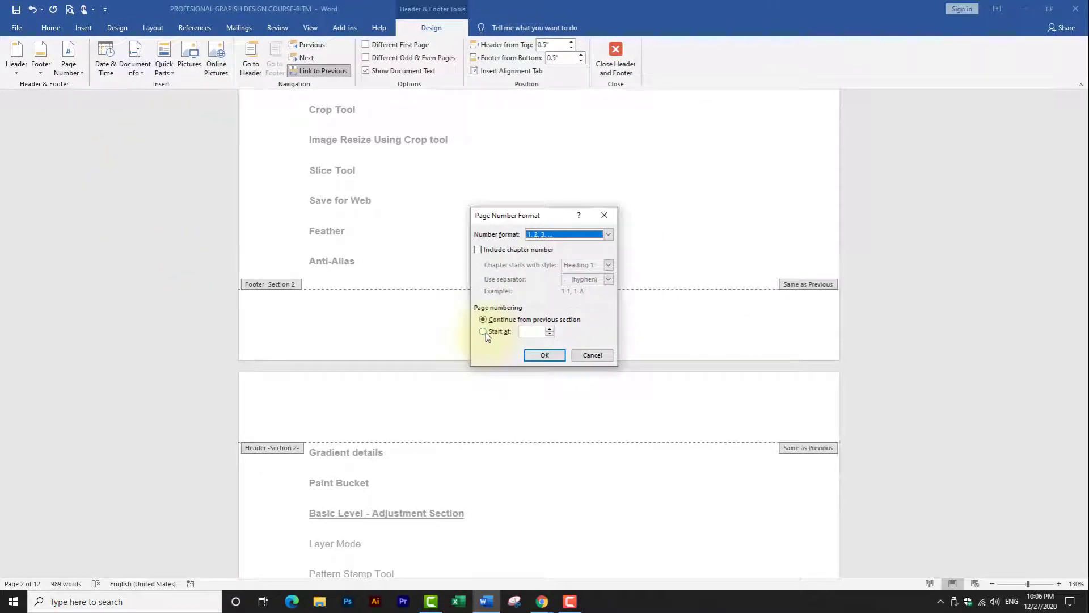
click(484, 333)
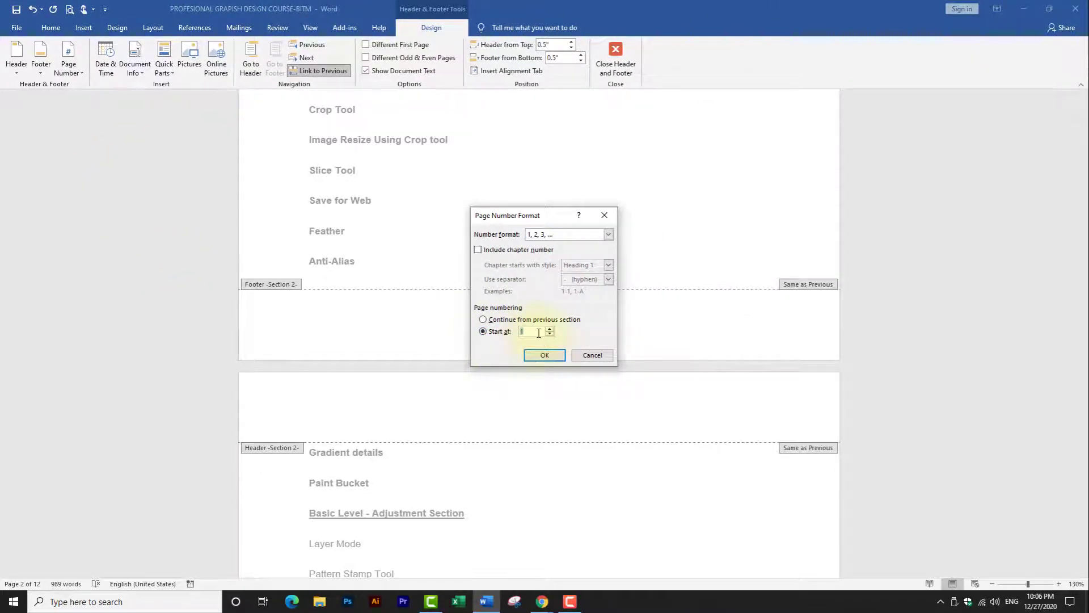
drag(539, 215, 675, 135)
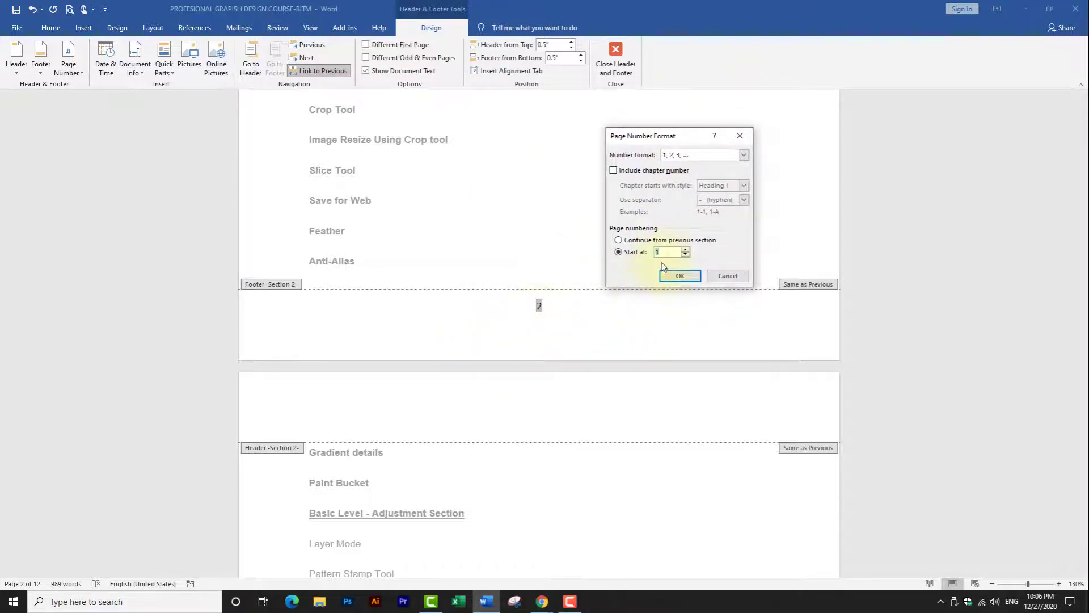
click(677, 275)
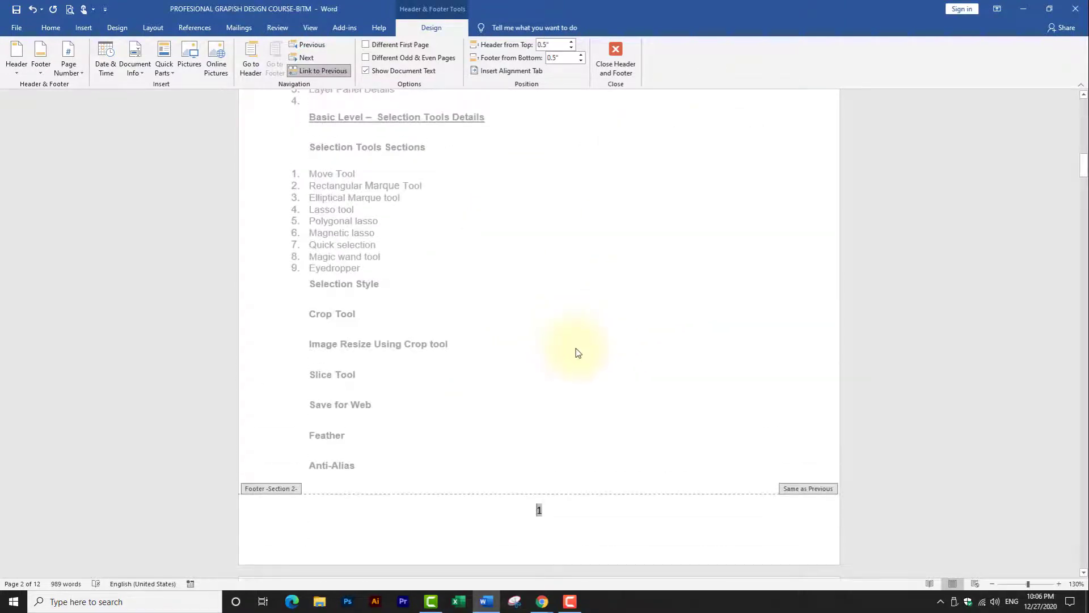
scroll(576, 349, down, 3)
scroll(576, 348, down, 3)
scroll(576, 349, down, 3)
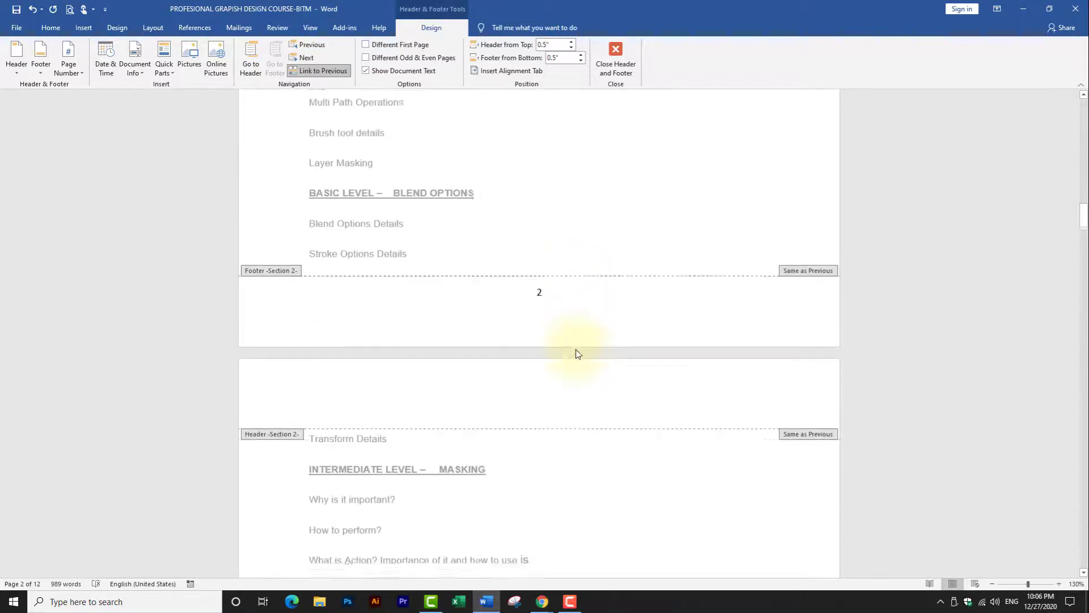
scroll(577, 353, down, 3)
scroll(577, 353, down, 6)
scroll(577, 355, down, 1)
scroll(581, 350, up, 8)
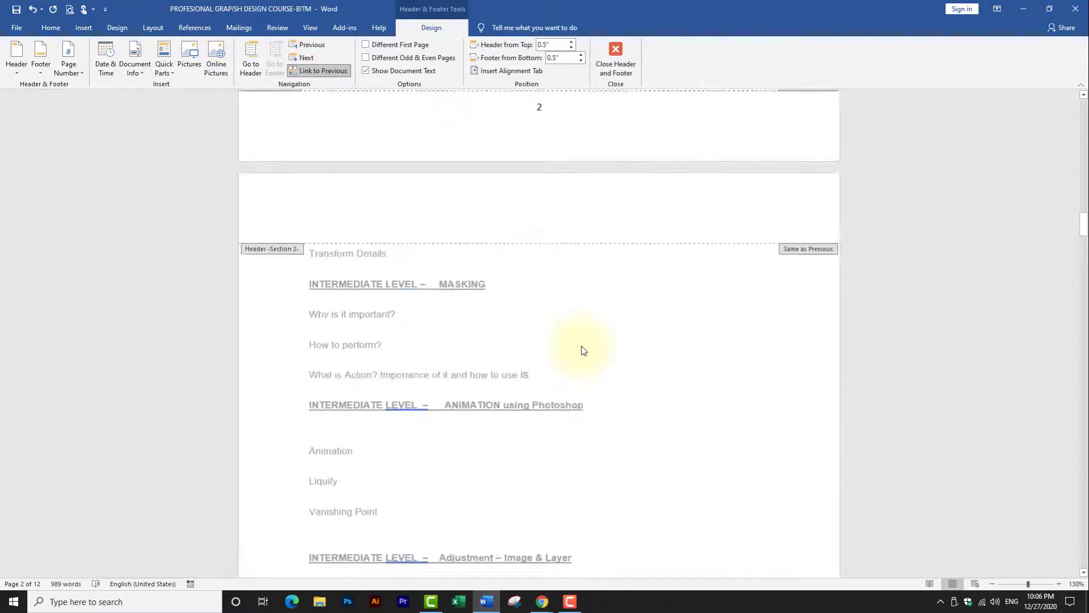
scroll(586, 347, up, 7)
scroll(587, 347, up, 5)
scroll(590, 346, up, 5)
scroll(592, 344, up, 5)
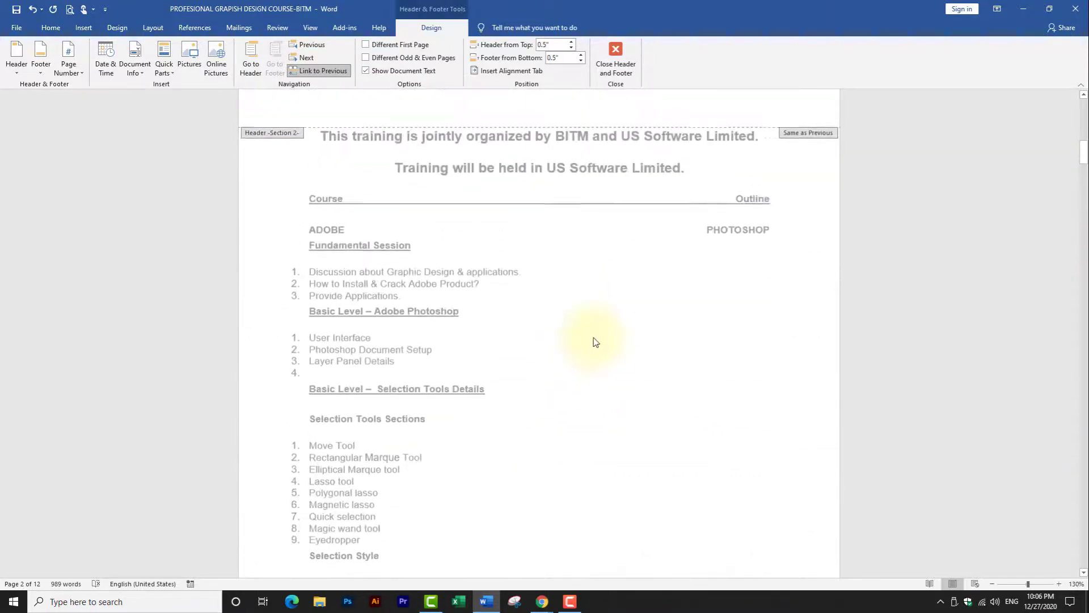
scroll(598, 341, up, 5)
scroll(599, 340, up, 5)
scroll(601, 338, up, 3)
scroll(600, 340, down, 4)
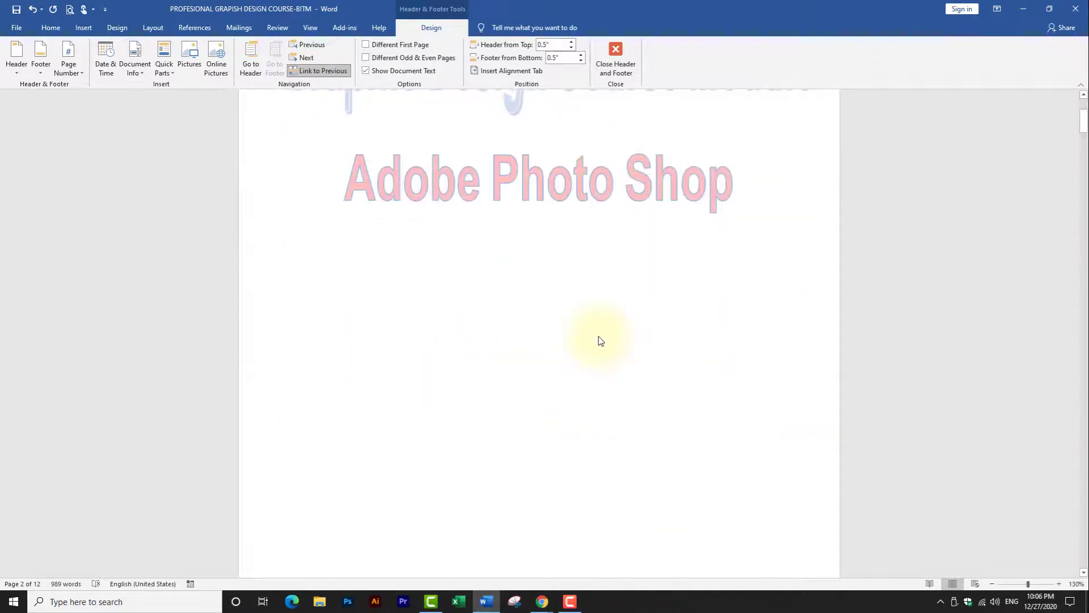
scroll(603, 343, down, 5)
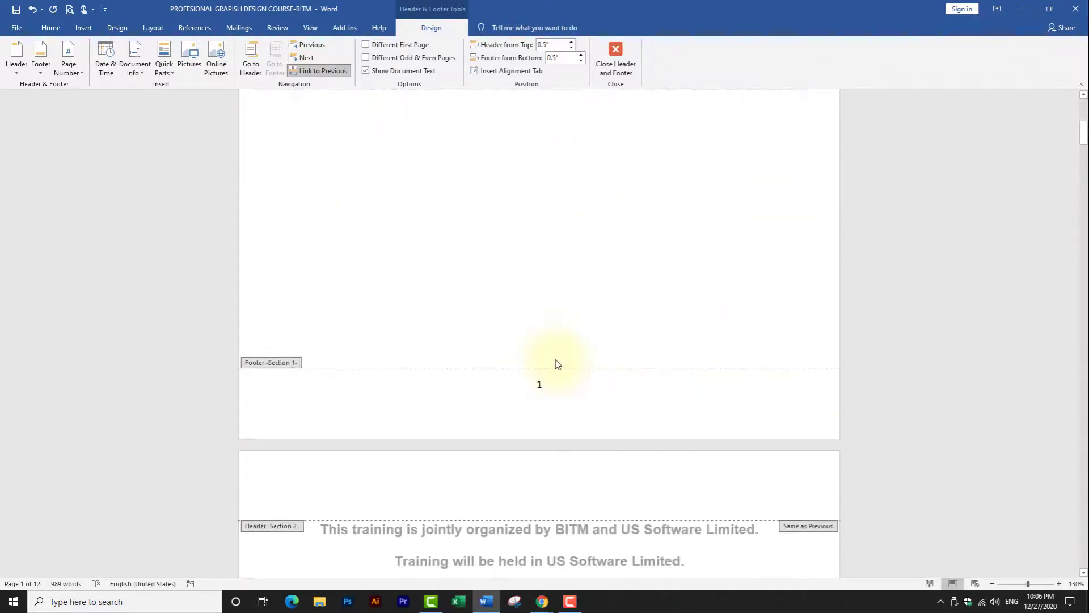
scroll(556, 363, down, 2)
scroll(557, 361, up, 2)
Turn off Link to Previous for section 2's footer and delete the 1 from the cover page footer
click(317, 71)
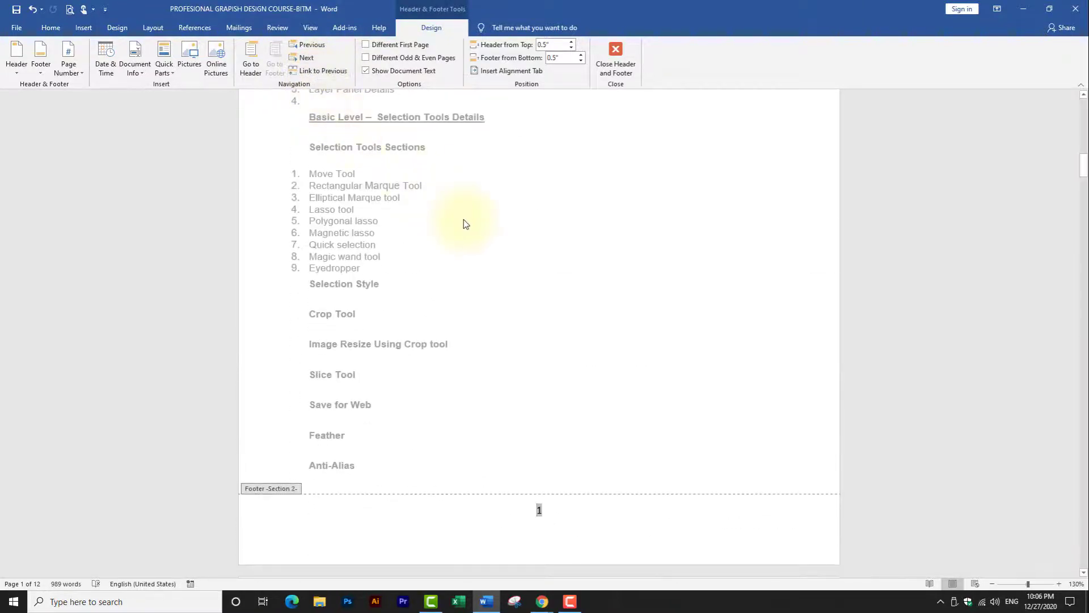
scroll(442, 213, up, 2)
scroll(465, 219, up, 5)
scroll(540, 272, up, 3)
scroll(540, 272, up, 4)
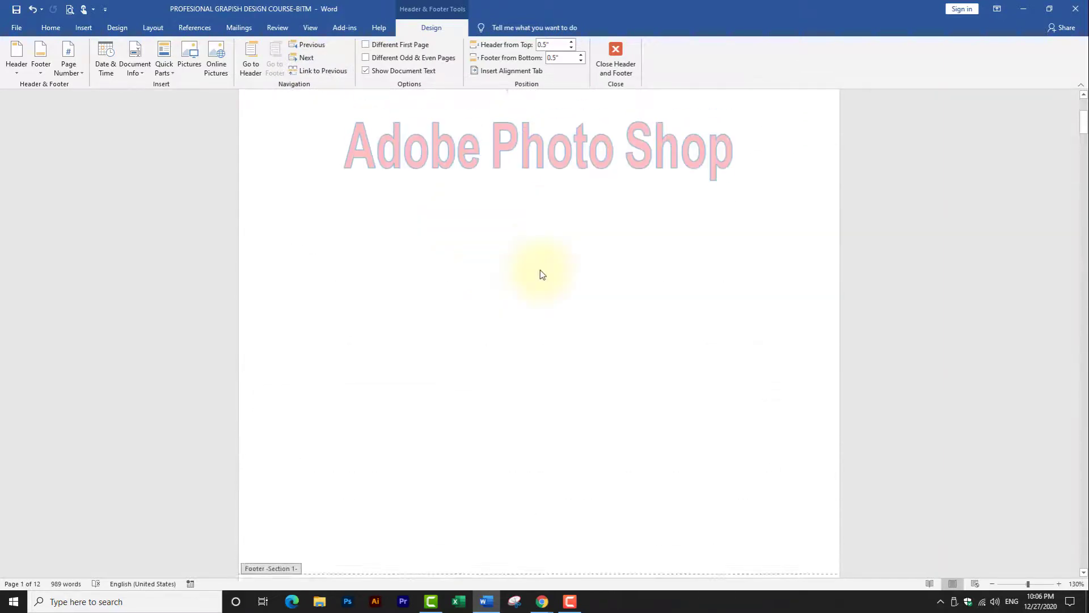
scroll(577, 295, down, 4)
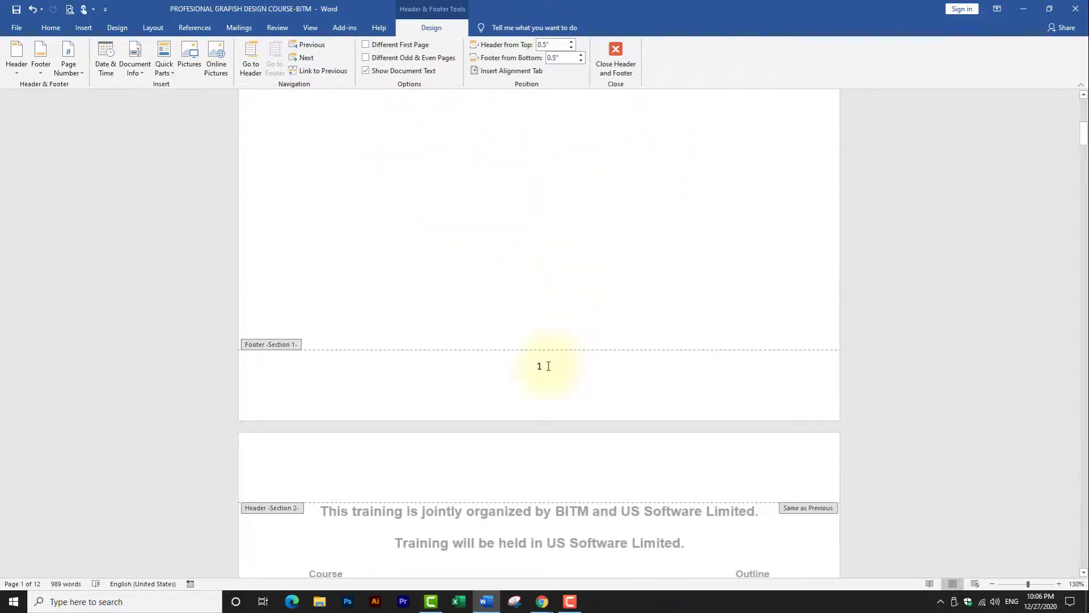
drag(546, 365, 527, 366)
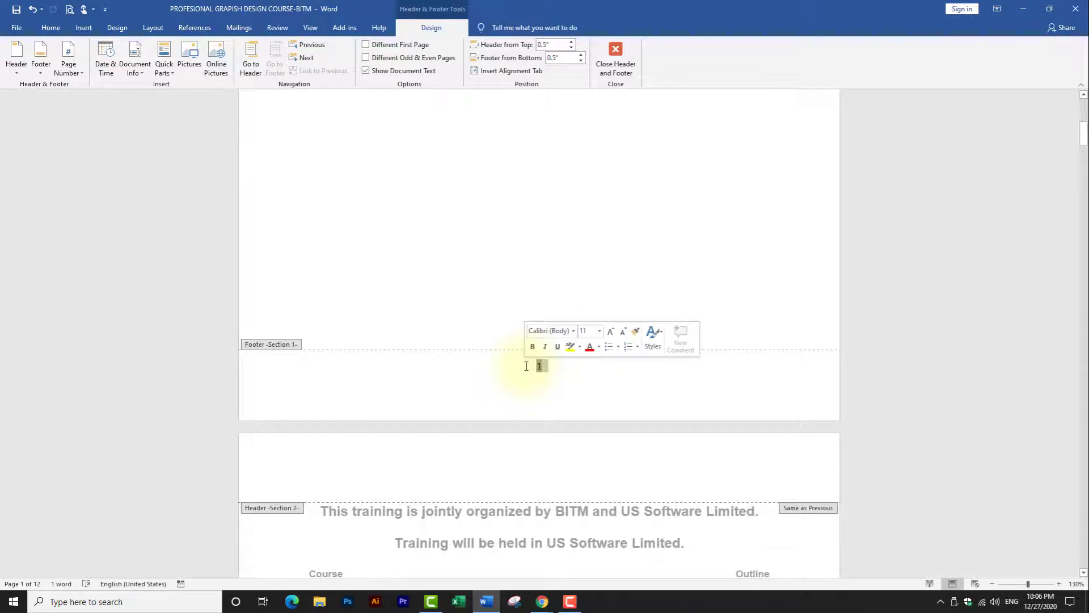
key(Delete)
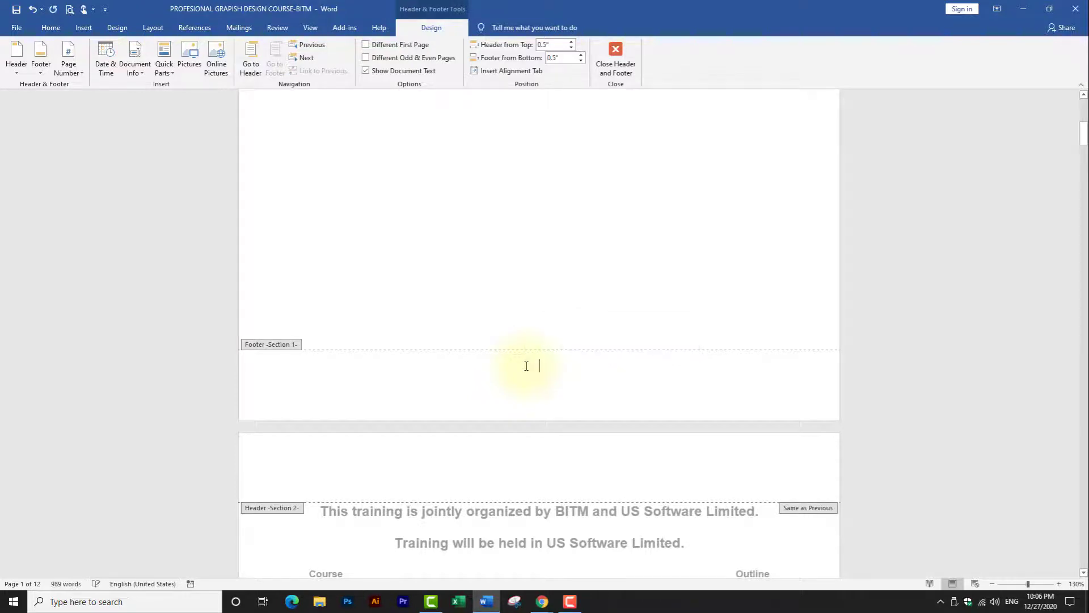
Close footer editing and scroll through the pages to confirm the cover is unnumbered and later pages are numbered
double_click(477, 254)
scroll(554, 278, down, 4)
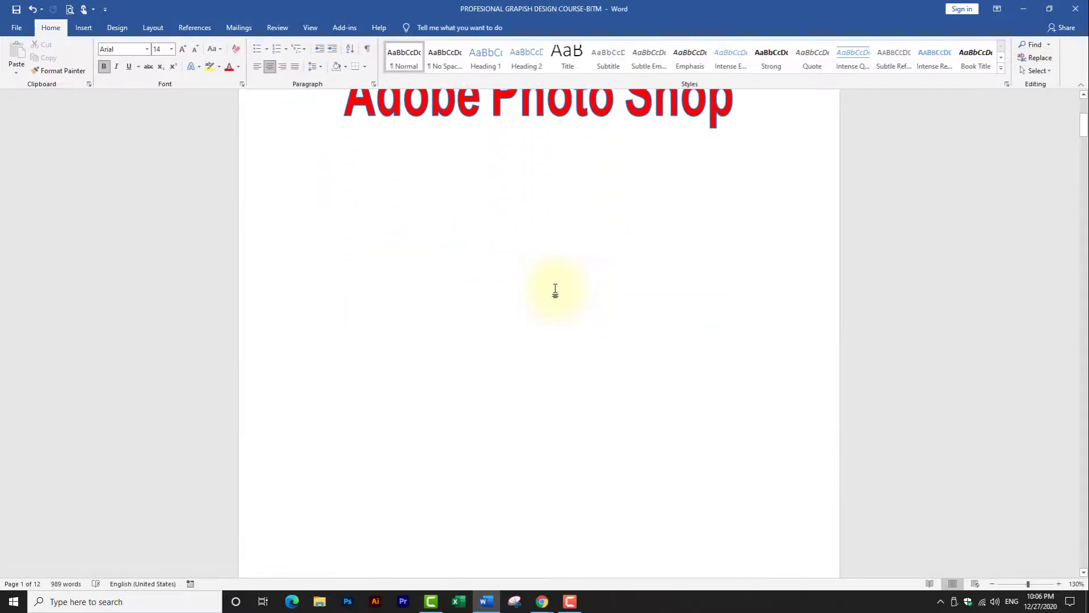
scroll(554, 284, down, 1)
scroll(555, 286, down, 2)
scroll(557, 290, down, 3)
scroll(556, 291, down, 3)
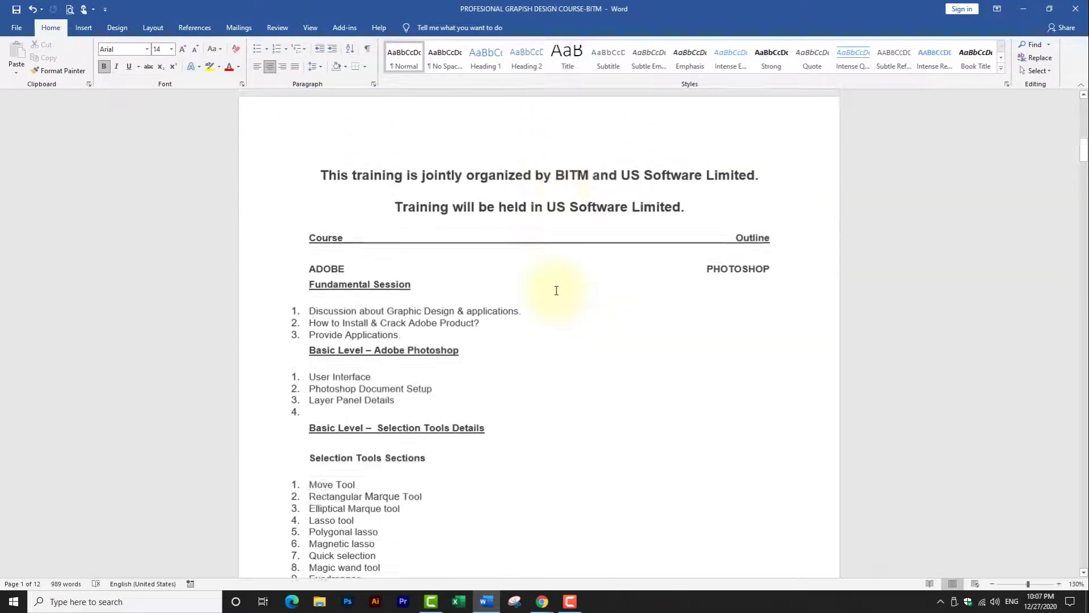
scroll(556, 290, down, 5)
scroll(557, 291, down, 4)
scroll(556, 290, down, 2)
scroll(556, 290, down, 4)
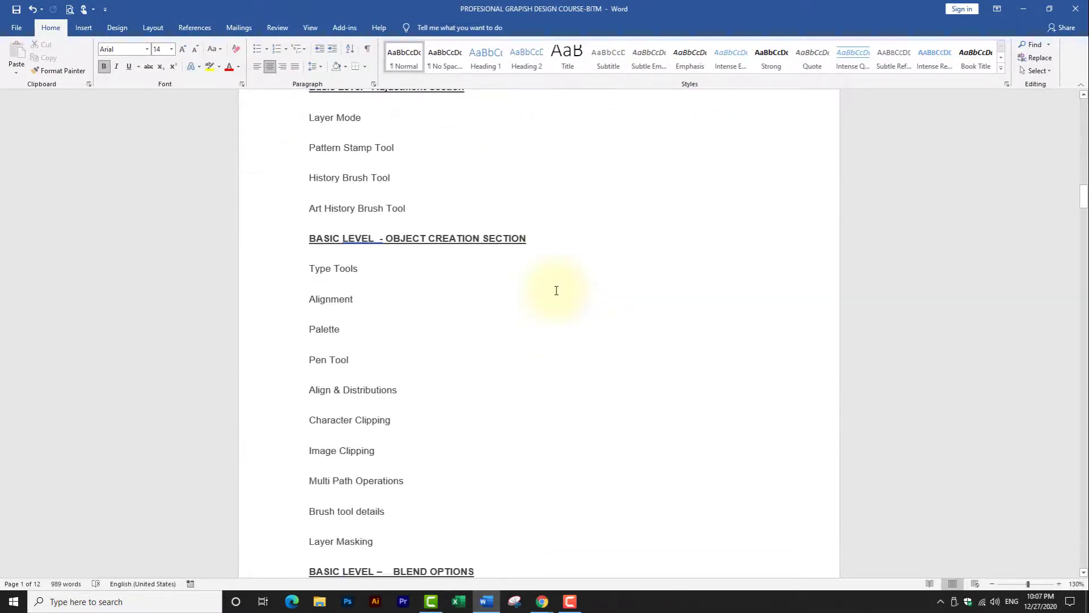
scroll(556, 290, down, 5)
scroll(557, 291, down, 5)
scroll(556, 291, down, 2)
scroll(556, 290, down, 5)
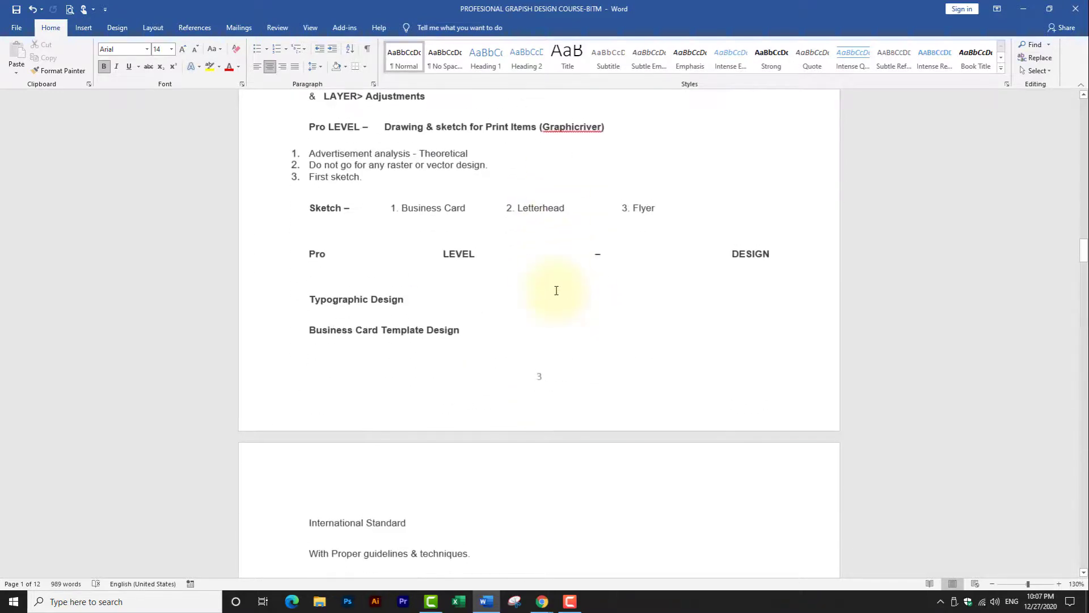
scroll(556, 290, down, 5)
scroll(559, 291, down, 5)
scroll(561, 291, down, 1)
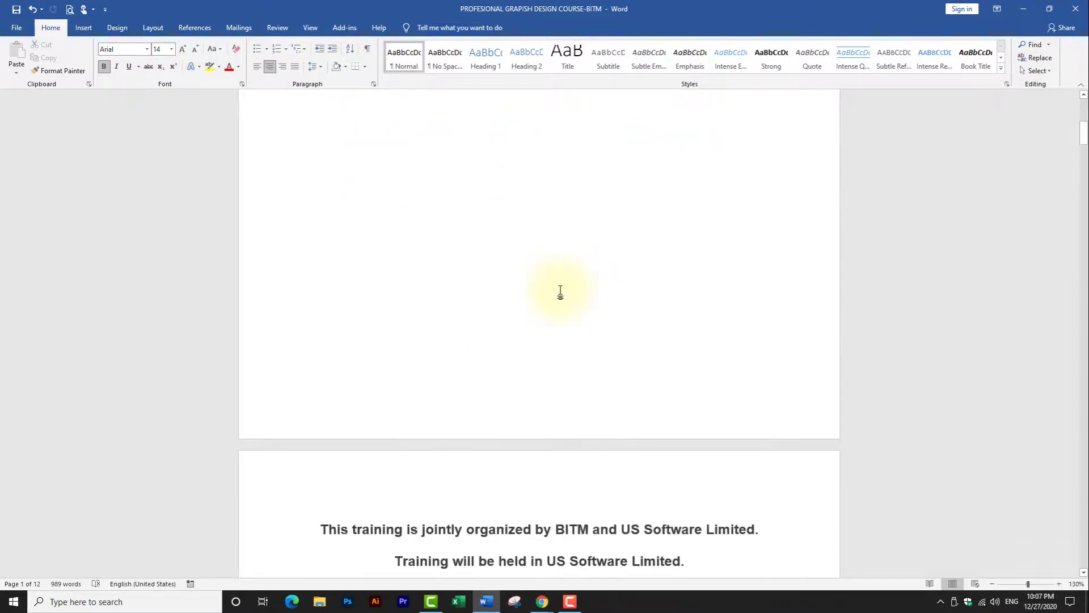